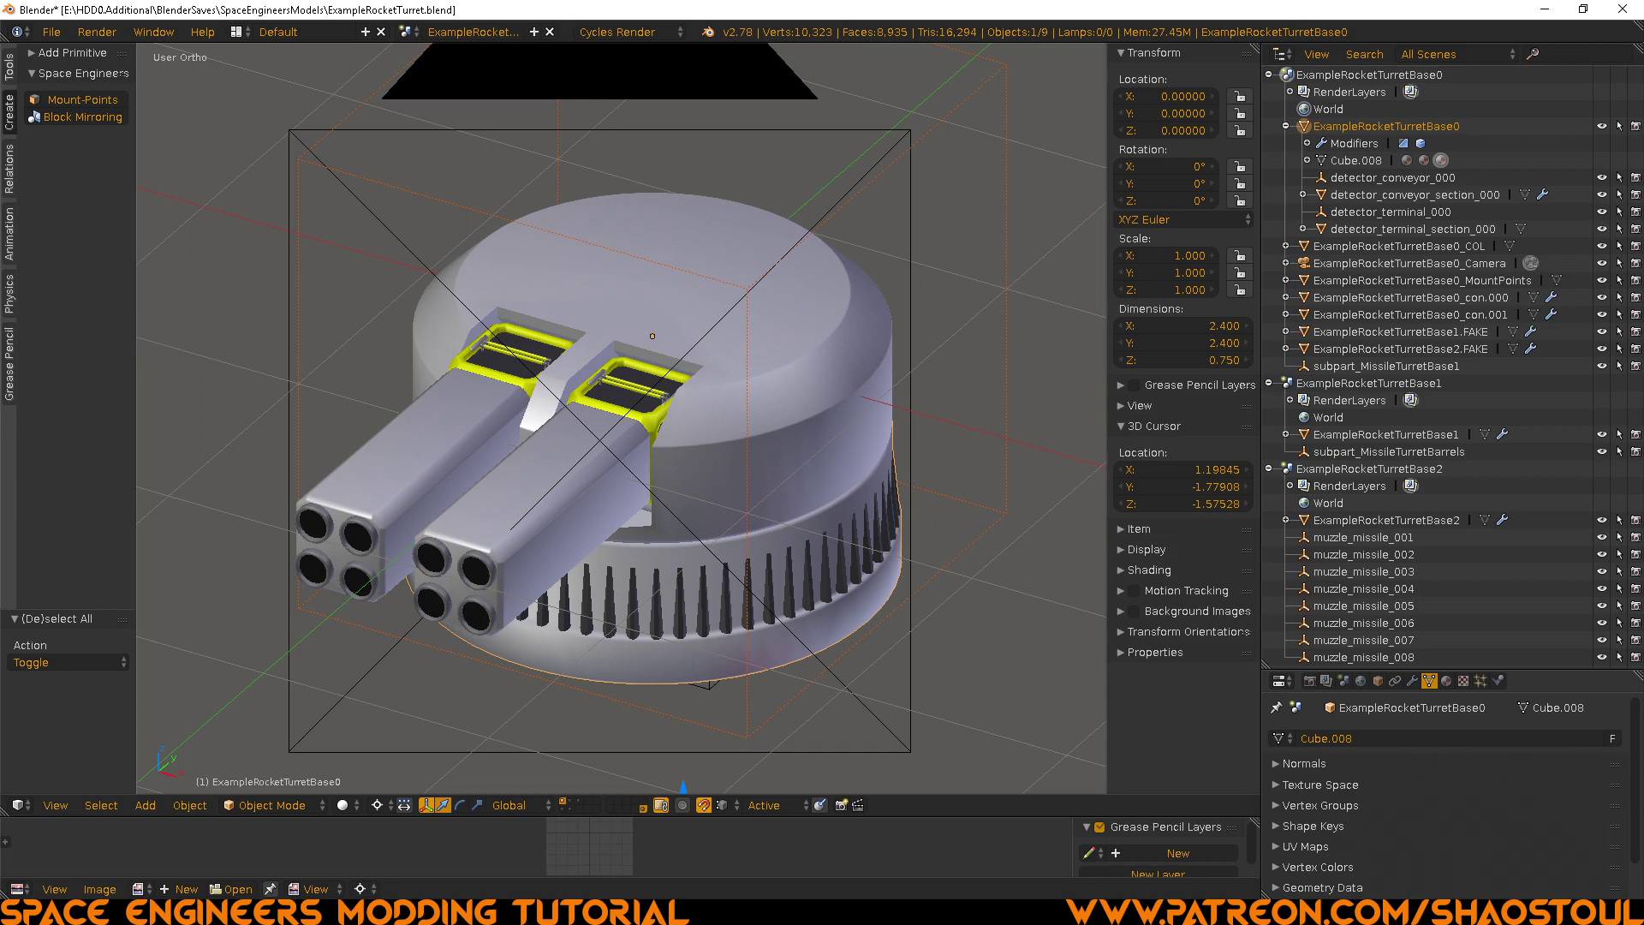
Step: Show the turret's main layer with the full model and snap the 3D cursor to the scene centre
left_click(1385, 126, "ctrl")
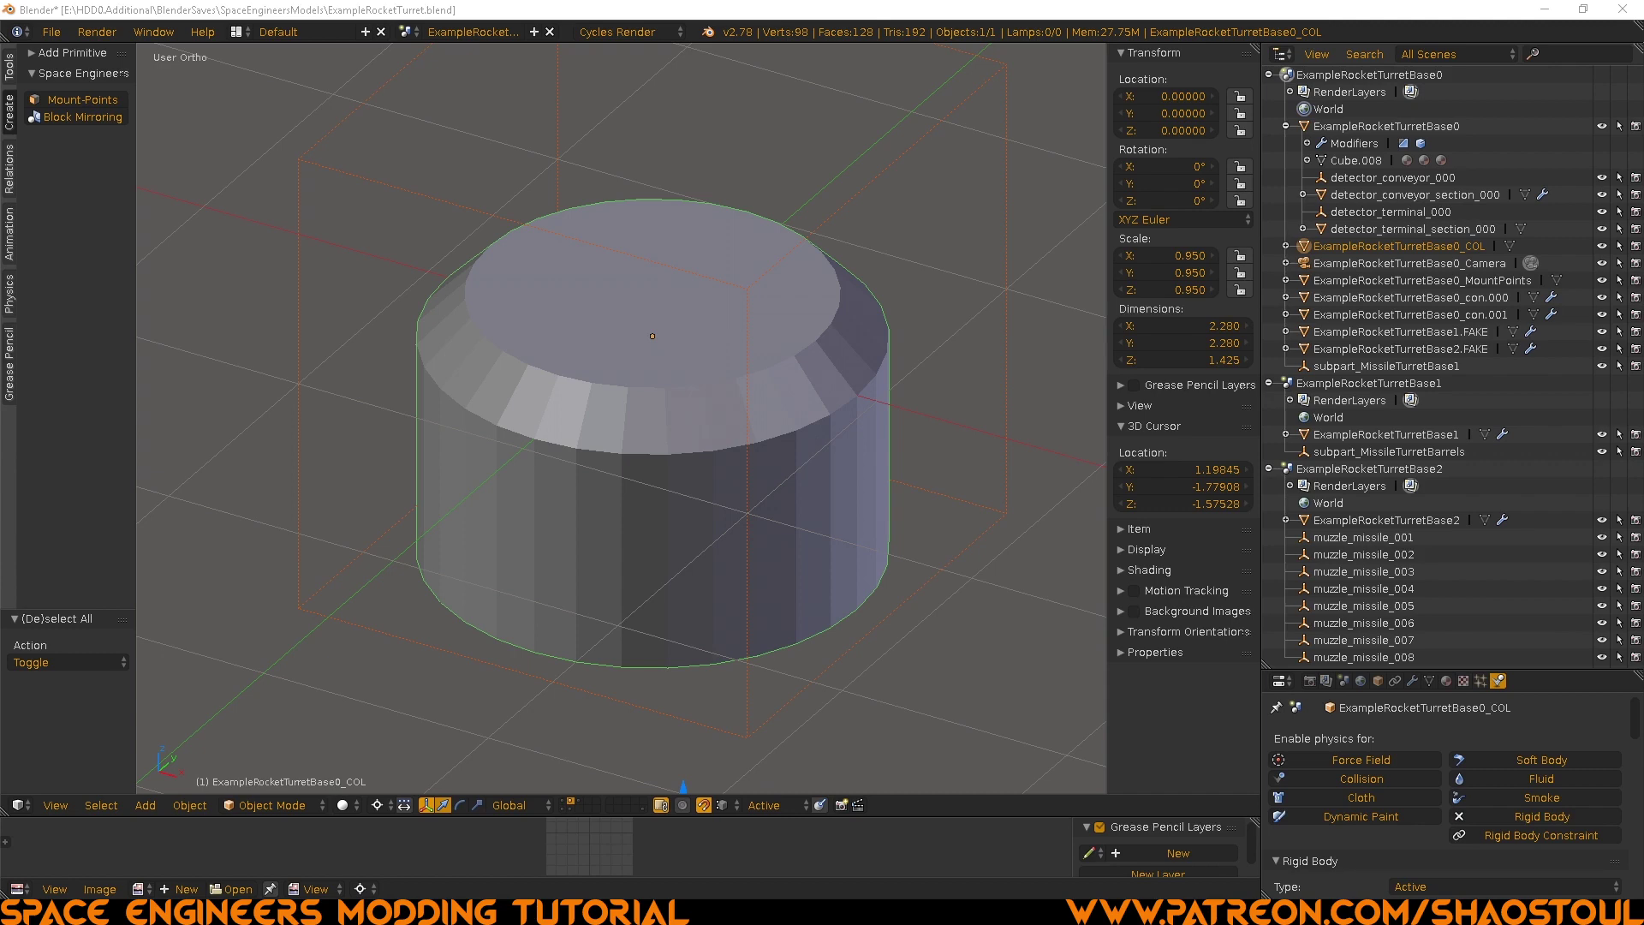
key("1")
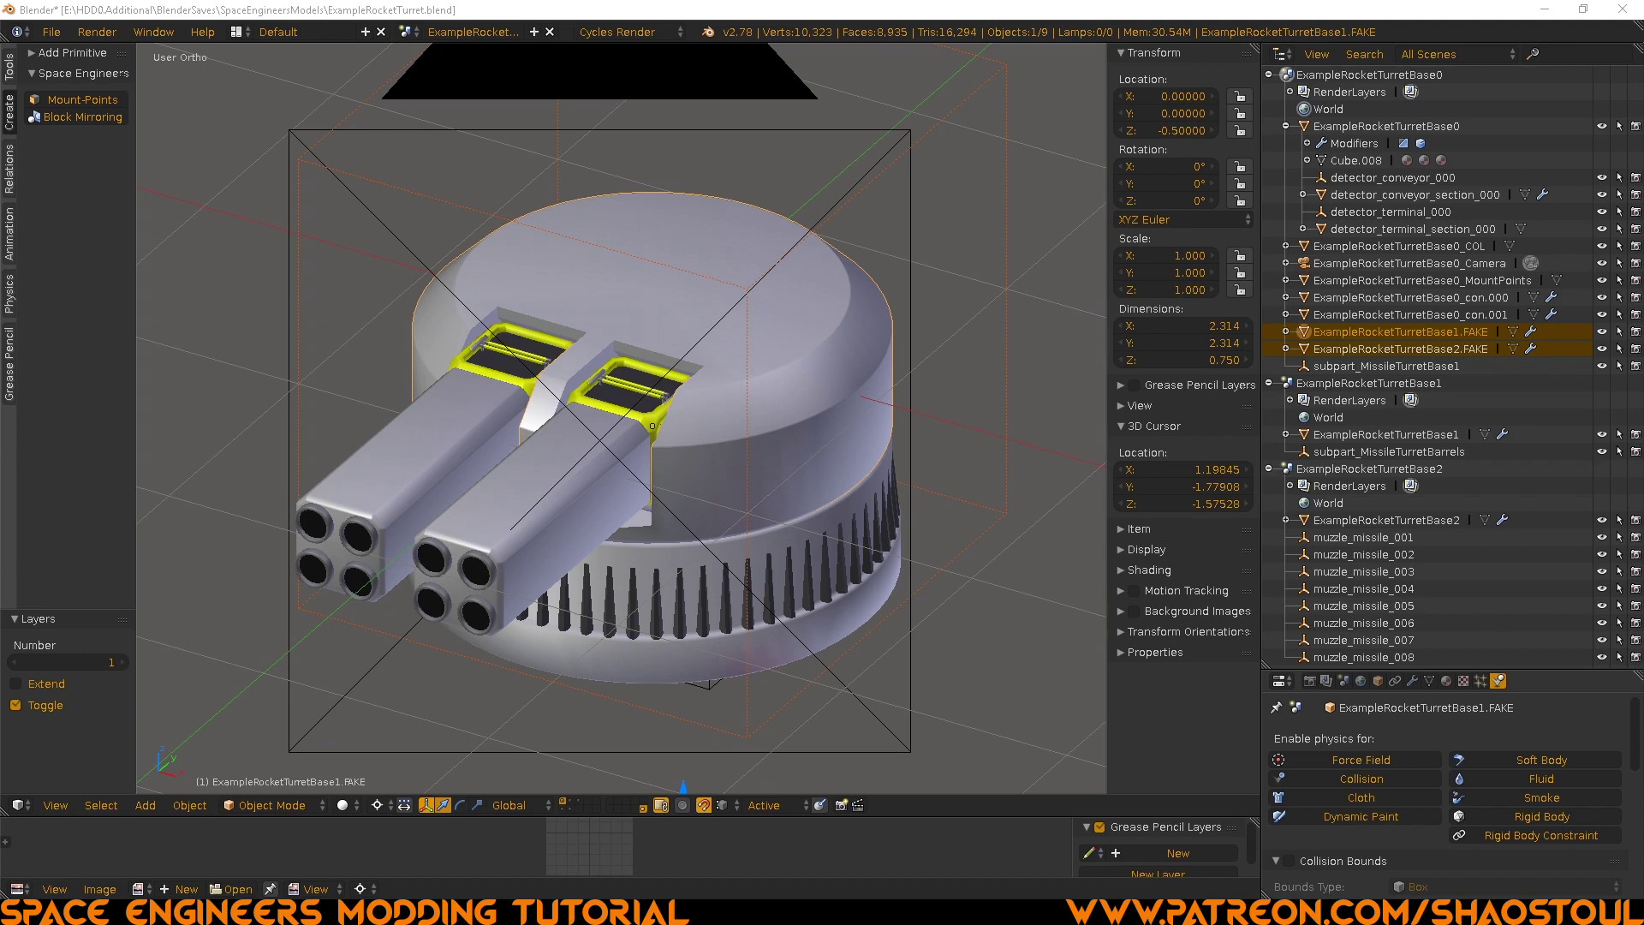
key("shift+s")
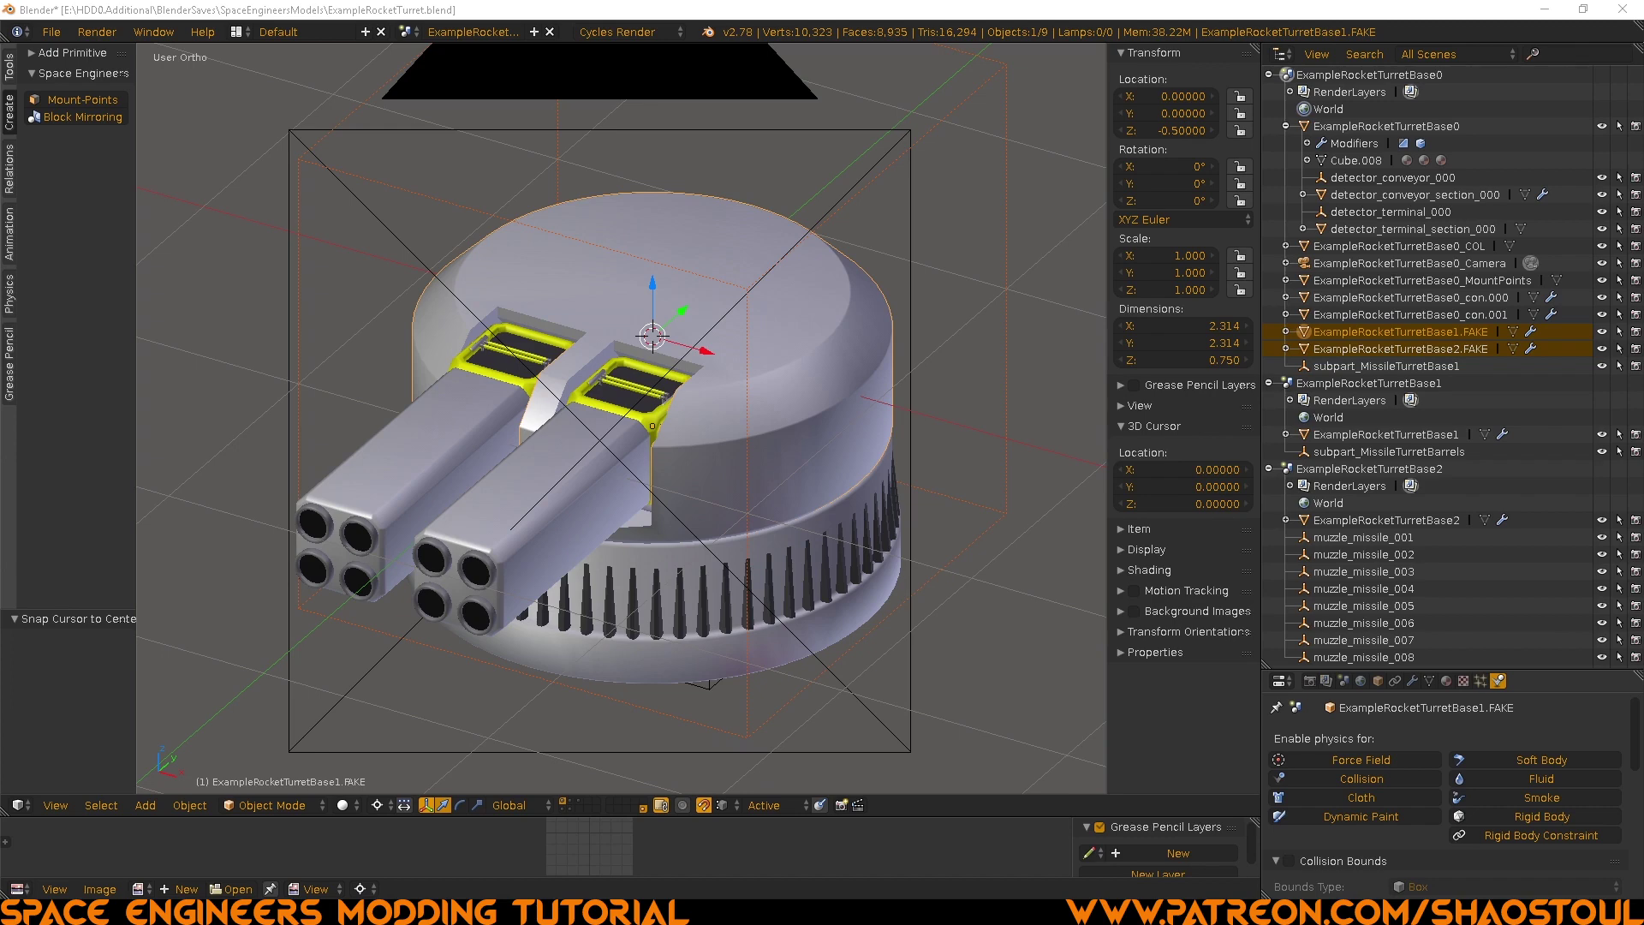
Step: Select the subpart_MissileTurretBase1 empty, the ExampleRocketTurretBase1 mesh and the subpart_MissileTurretBarrels empty in turn to inspect the subpart hierarchy
left_click(1378, 366)
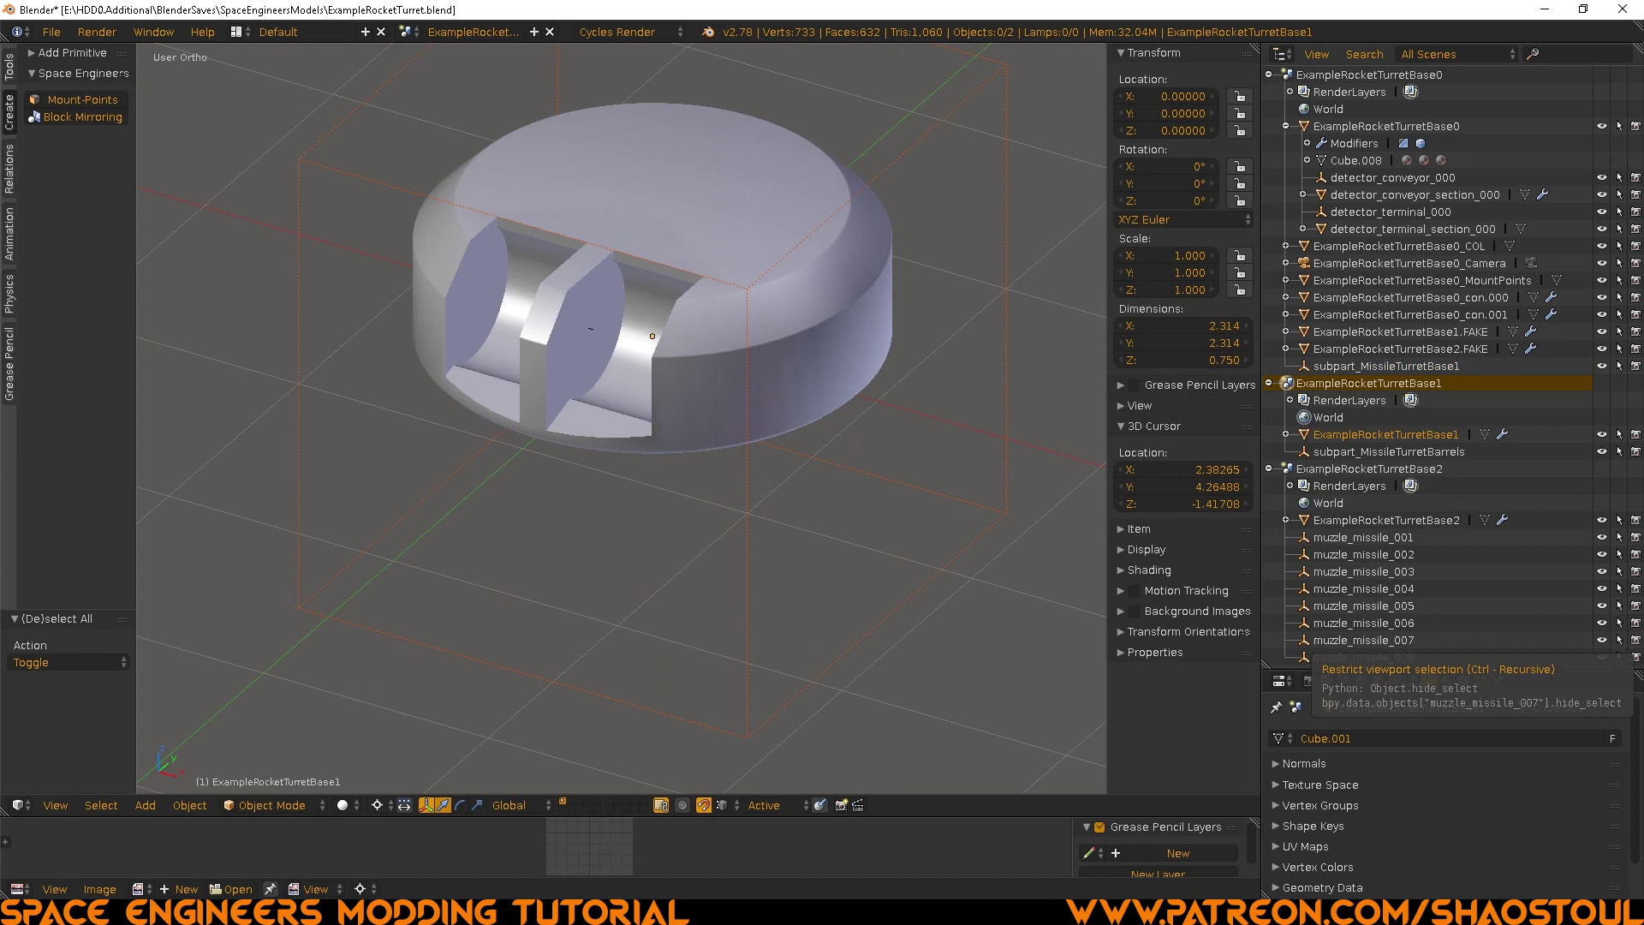
left_click(1386, 434)
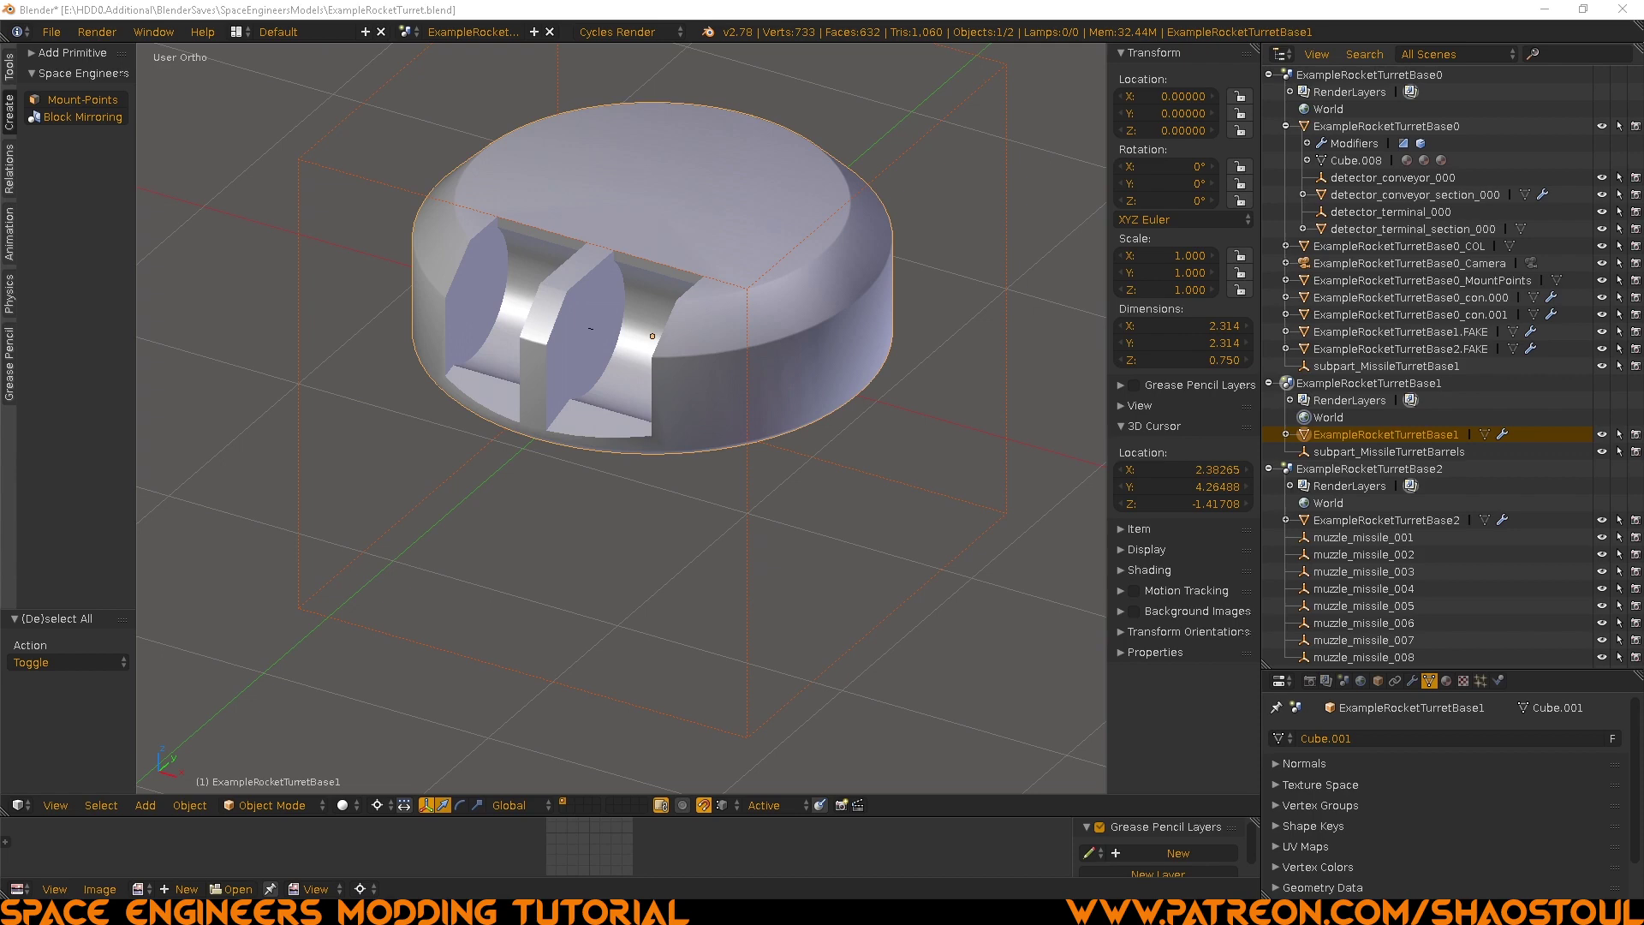
left_click(1387, 452)
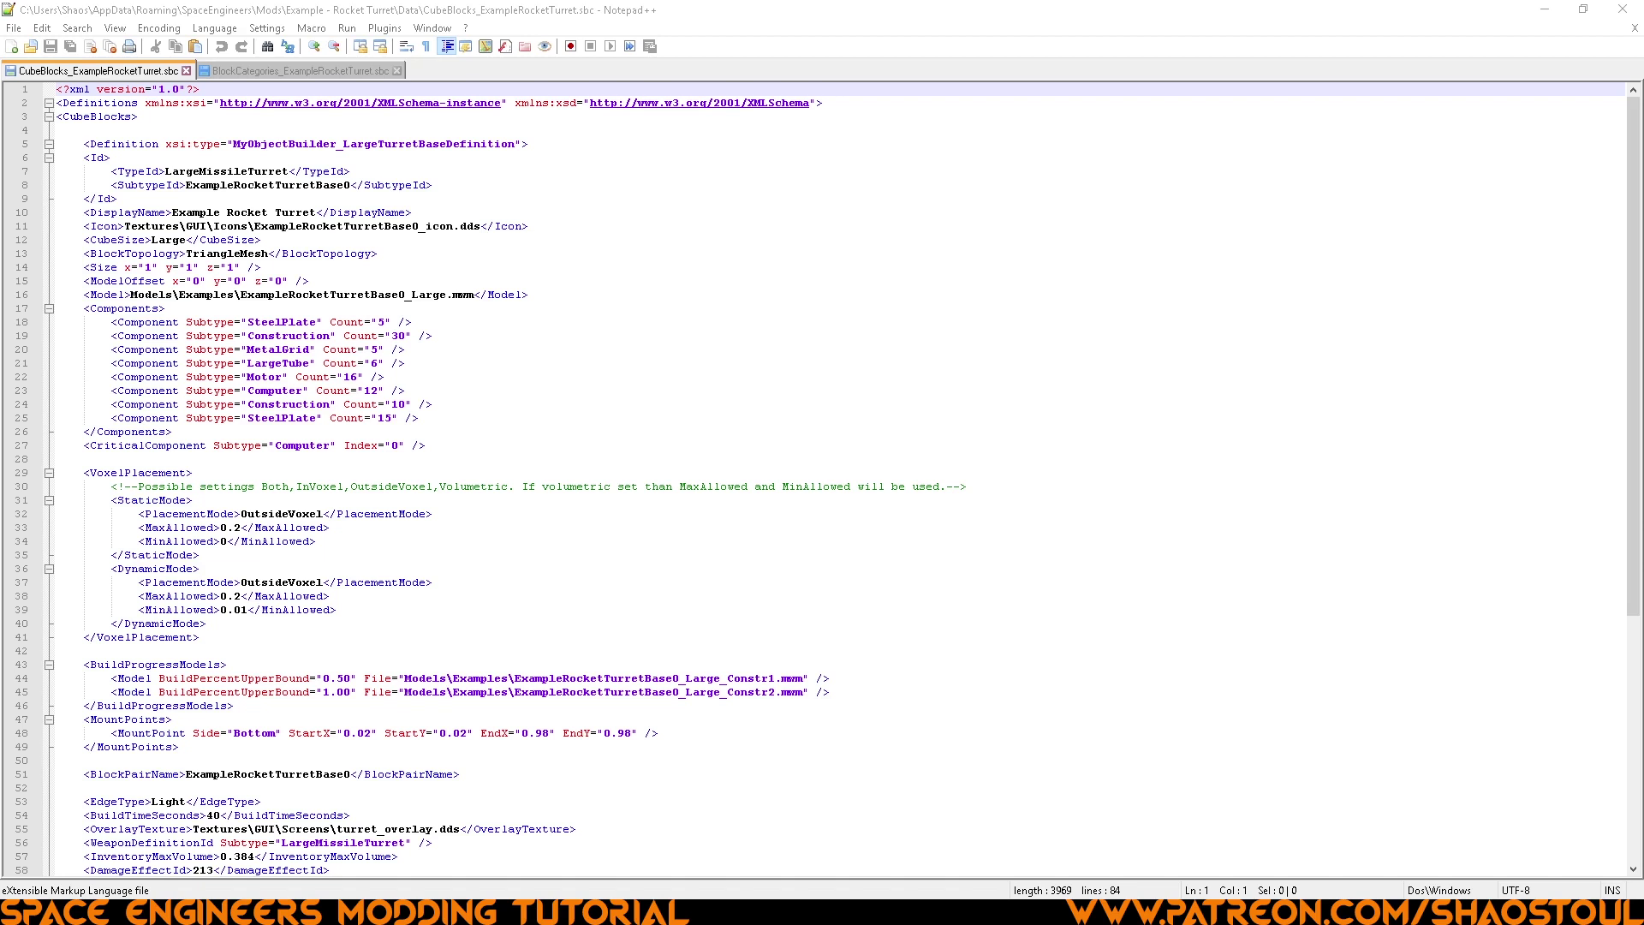
Step: In Notepad++, highlight in turn the turret's Definition type, TypeId, general block settings from SubtypeId to CriticalComponent, and VoxelPlacement section
left_click_drag(529, 144, 83, 144)
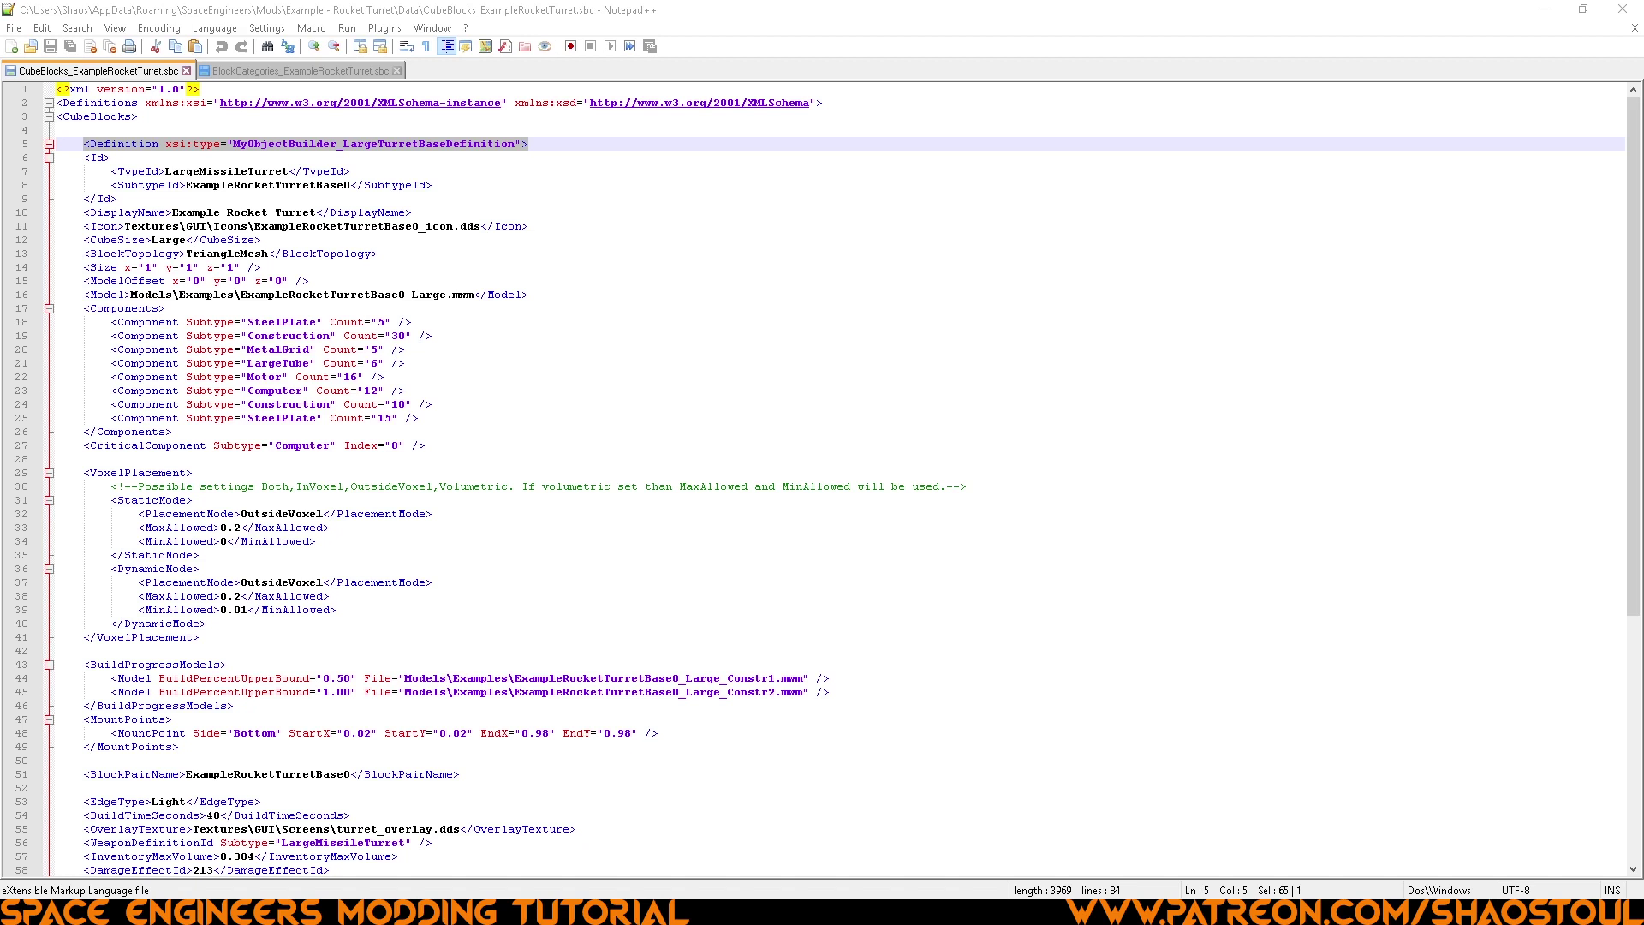
key("Down")
key("Down")
key("End")
key("shift+Home")
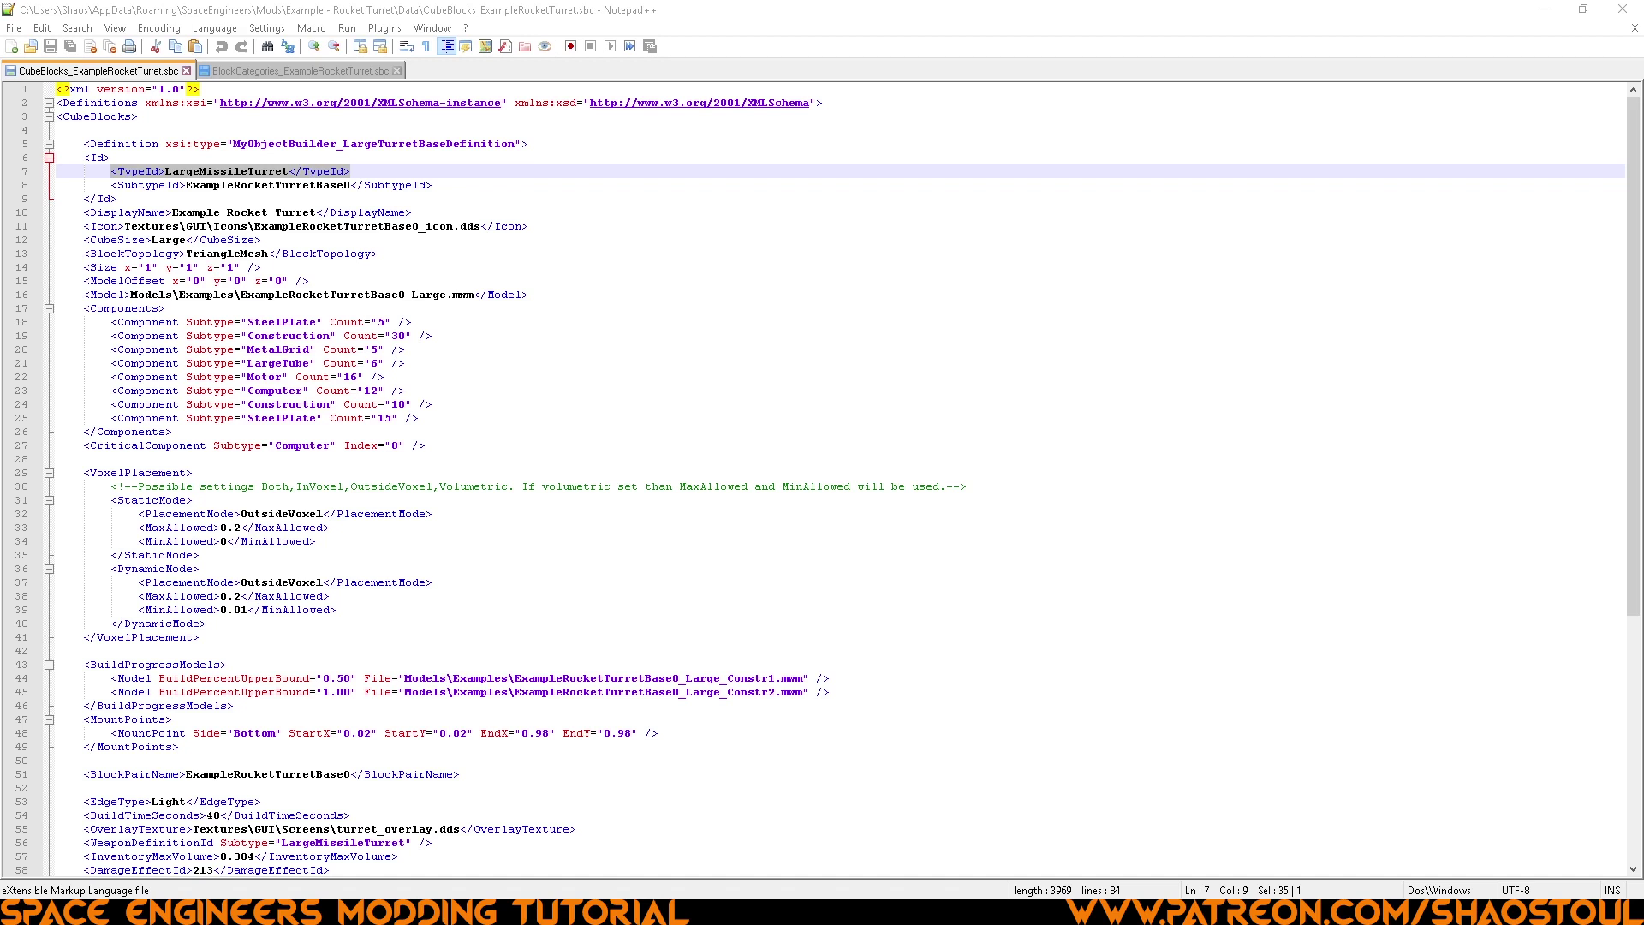
left_click_drag(426, 445, 57, 185)
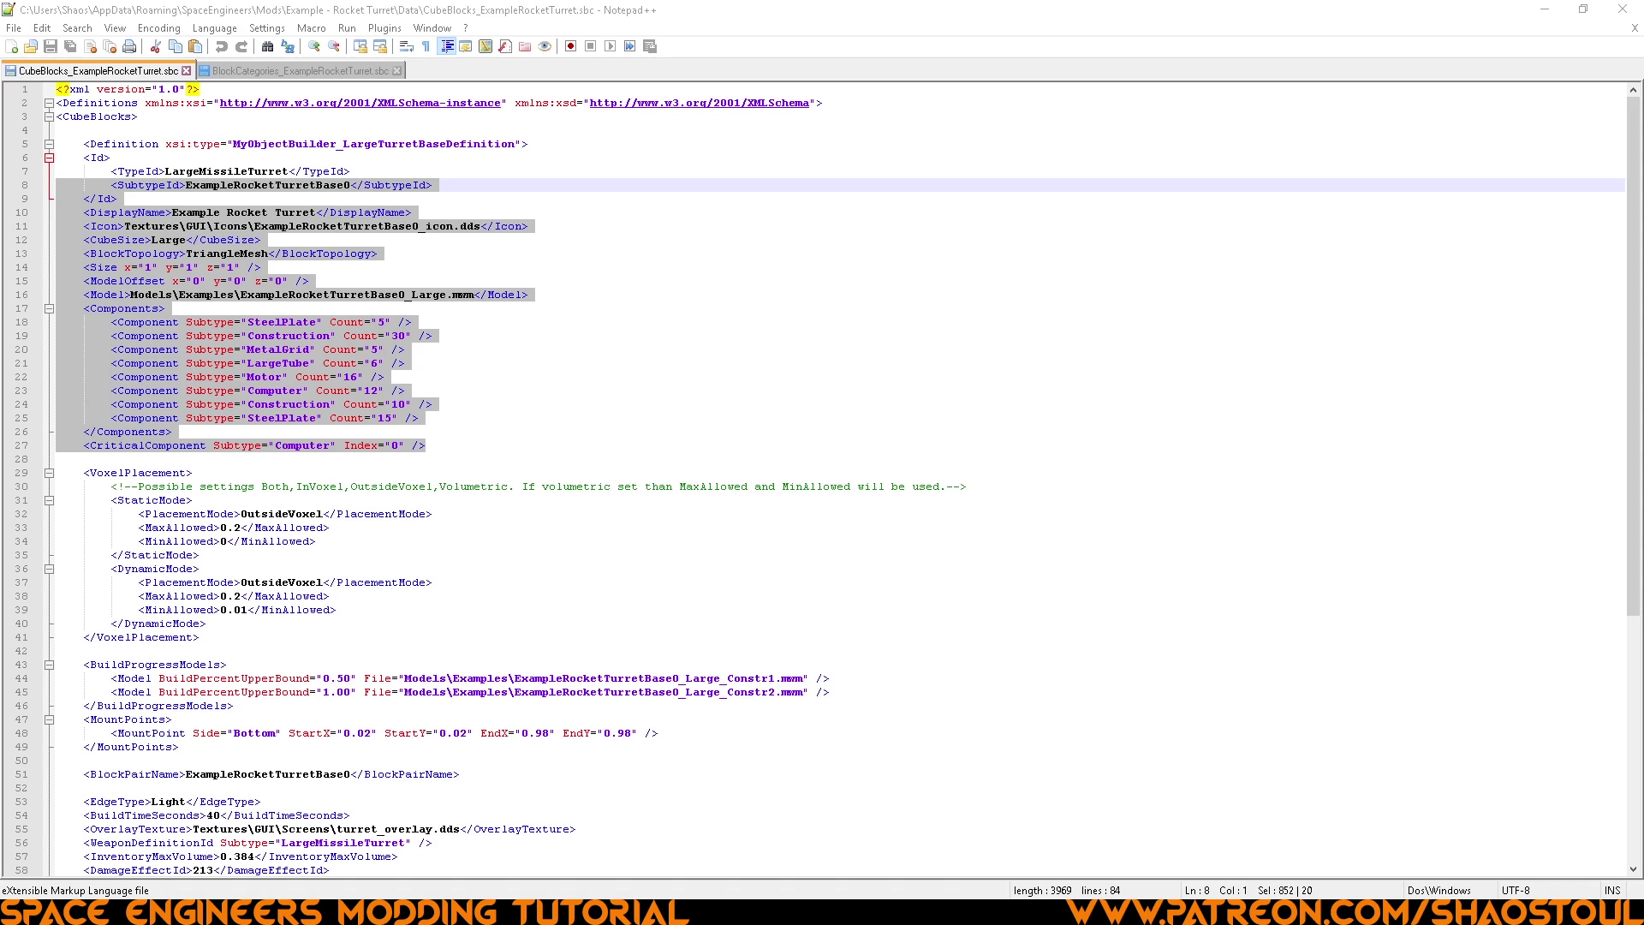
left_click_drag(200, 637, 57, 473)
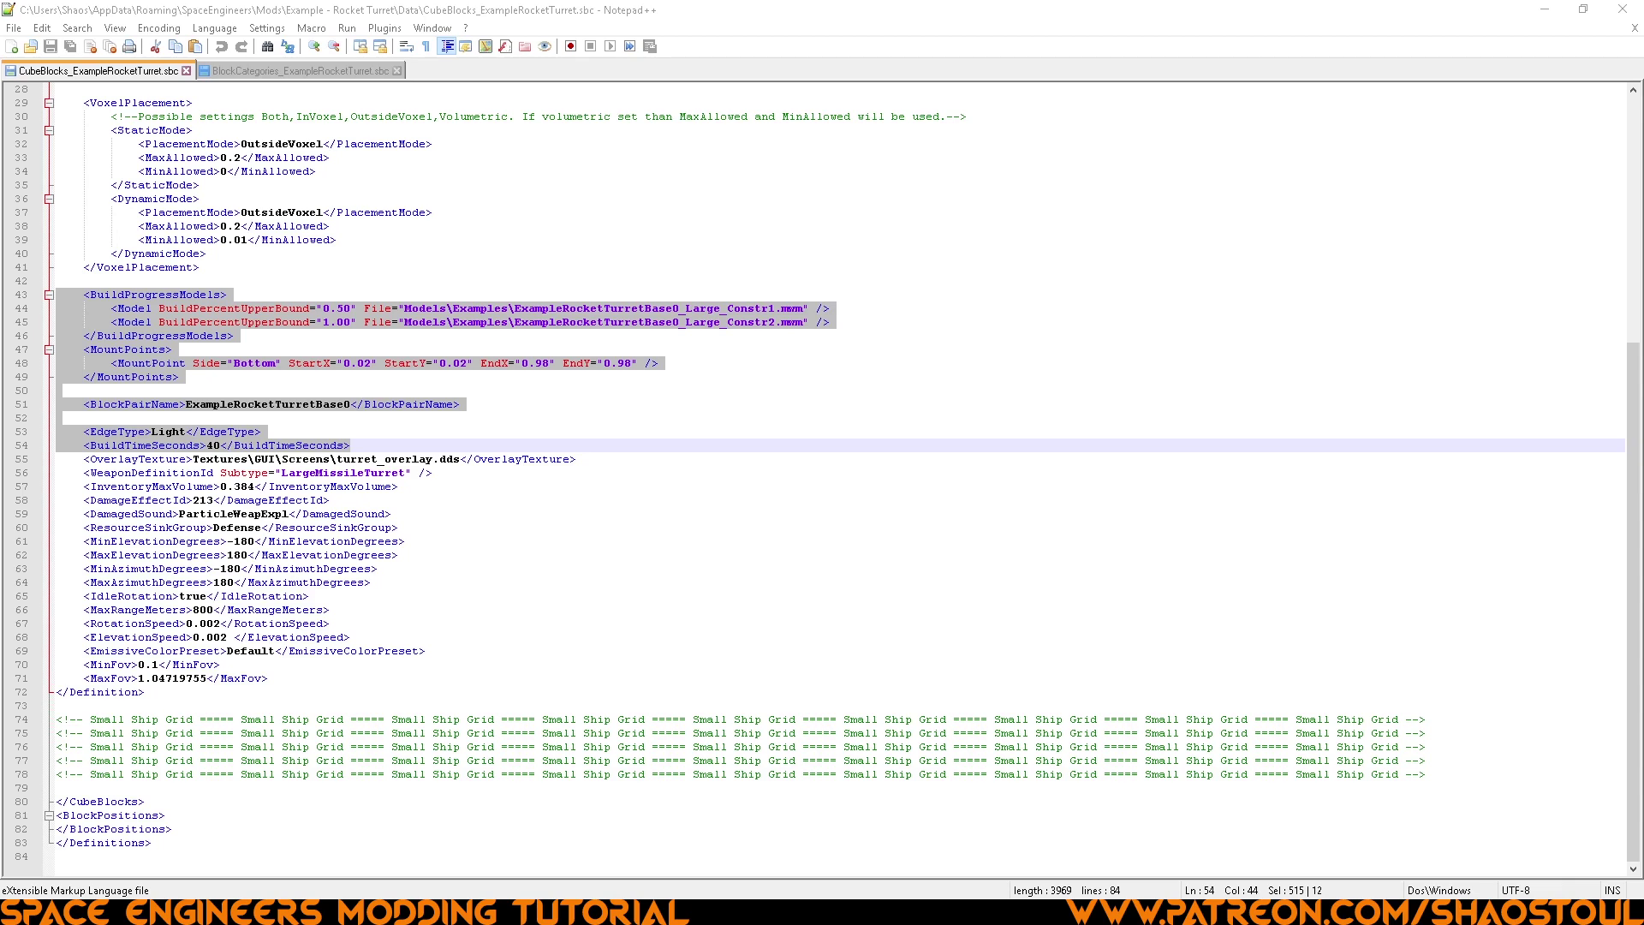
Step: Highlight the OverlayTexture, WeaponDefinitionId and InventoryMaxVolume lines one after another to review them
key("Down")
key("End")
key("shift+Home")
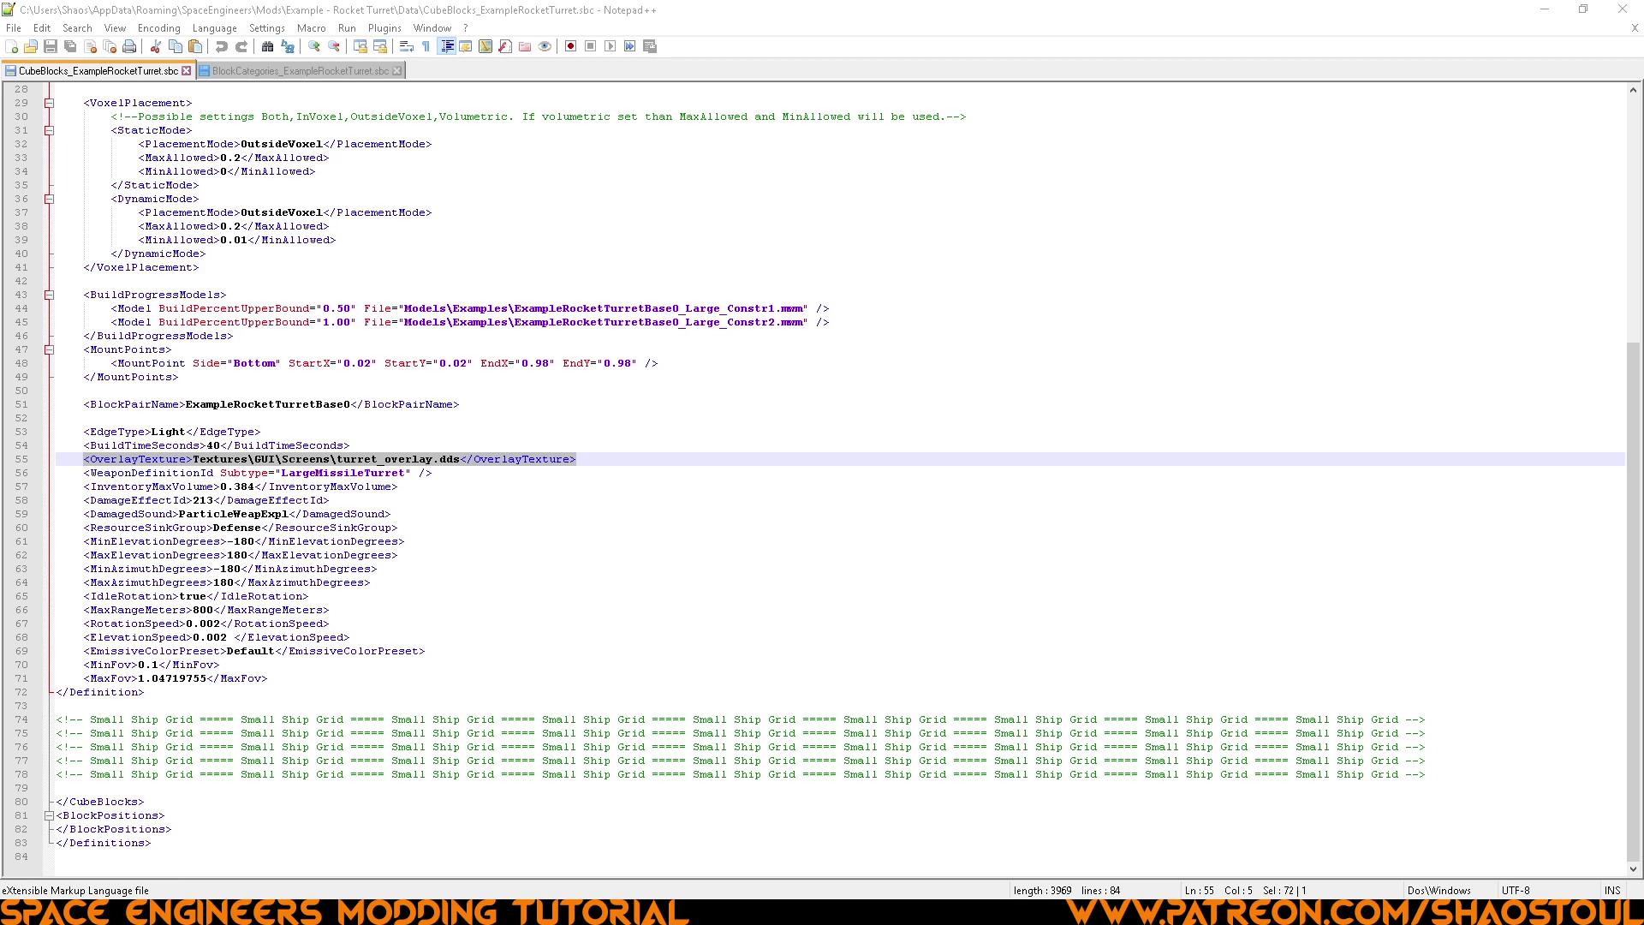
key("Down")
key("End")
key("shift+Home")
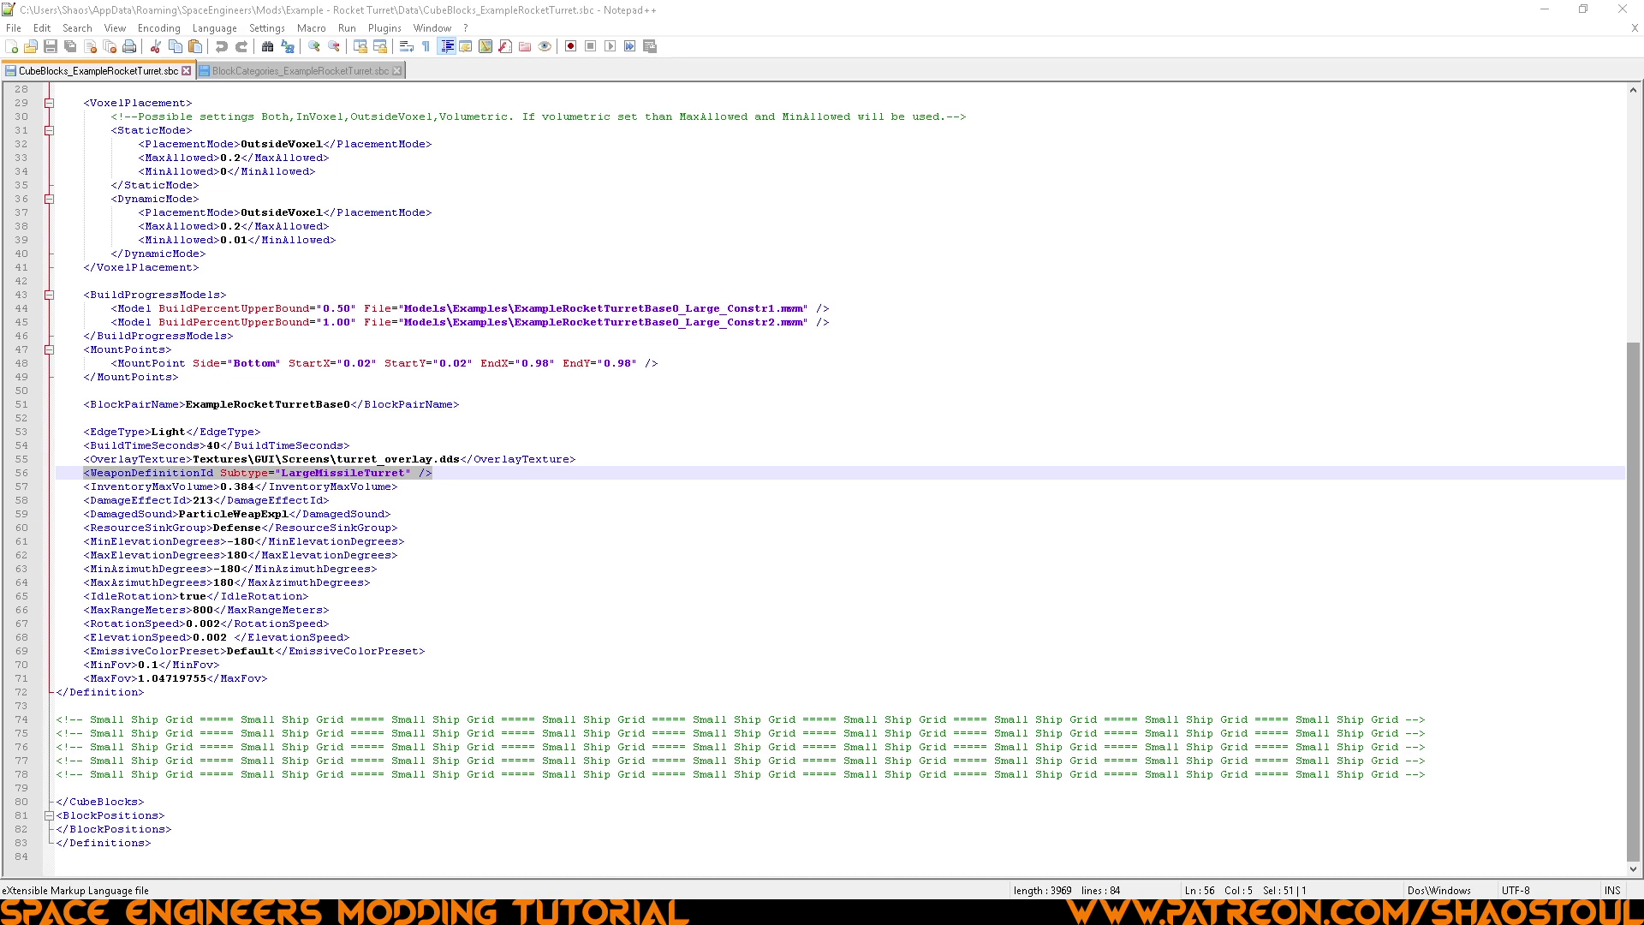
key("Down")
key("End")
key("shift+Home")
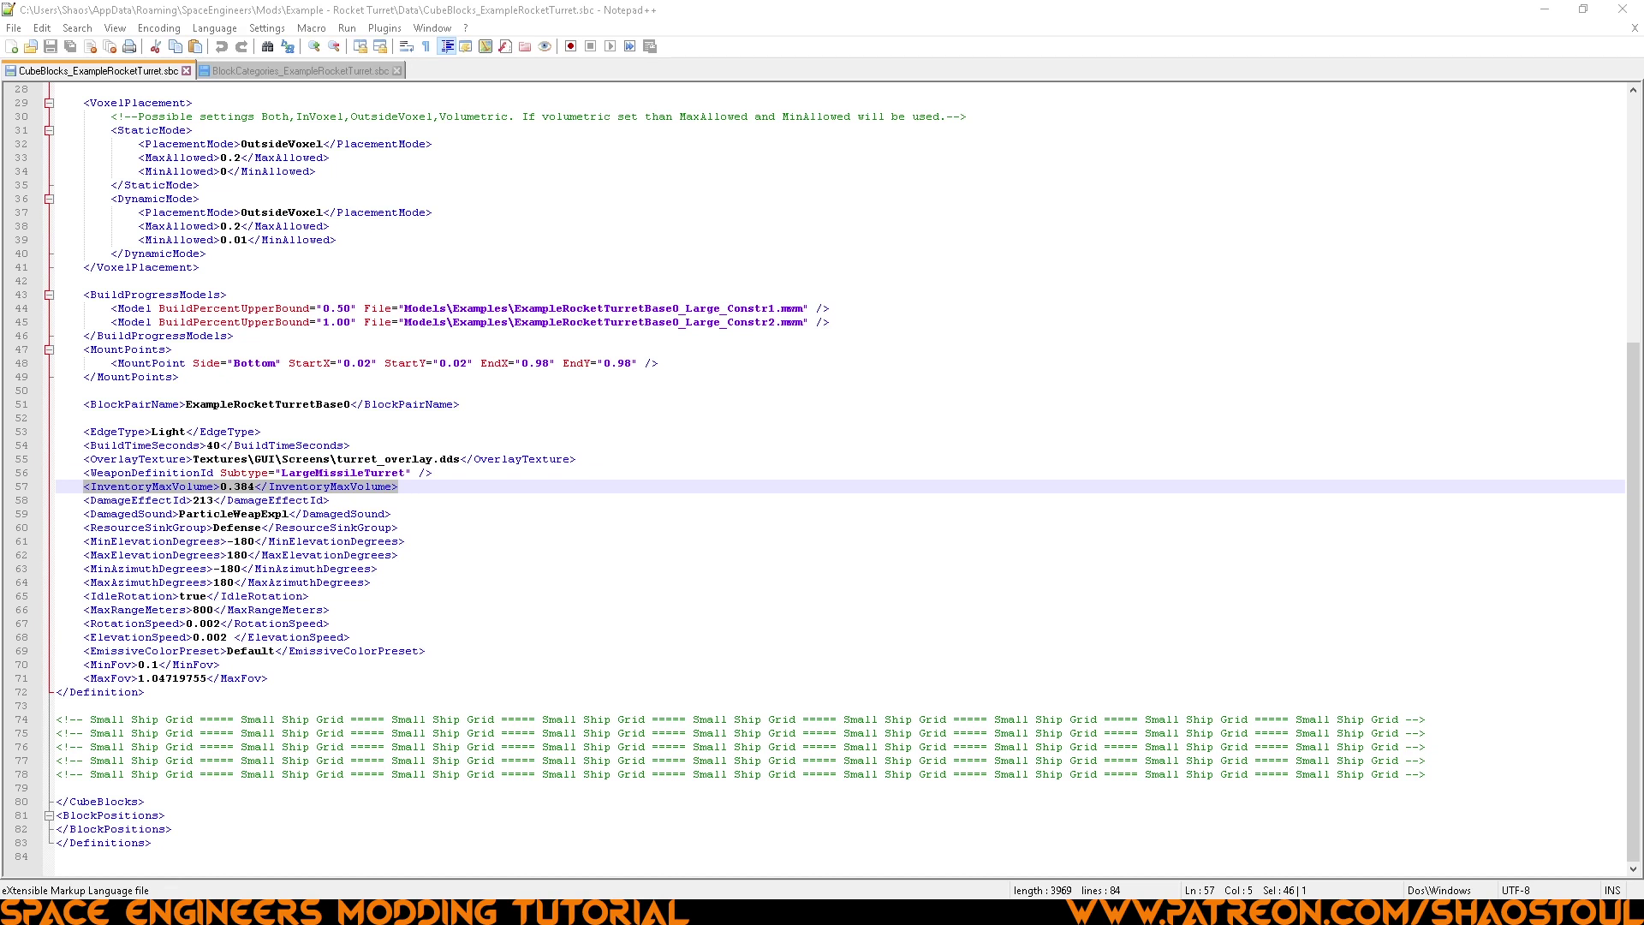
Step: Highlight the DamageEffectId, DamagedSound and ResourceSinkGroup lines one after another to review them
key("Down")
key("End")
key("shift+Home")
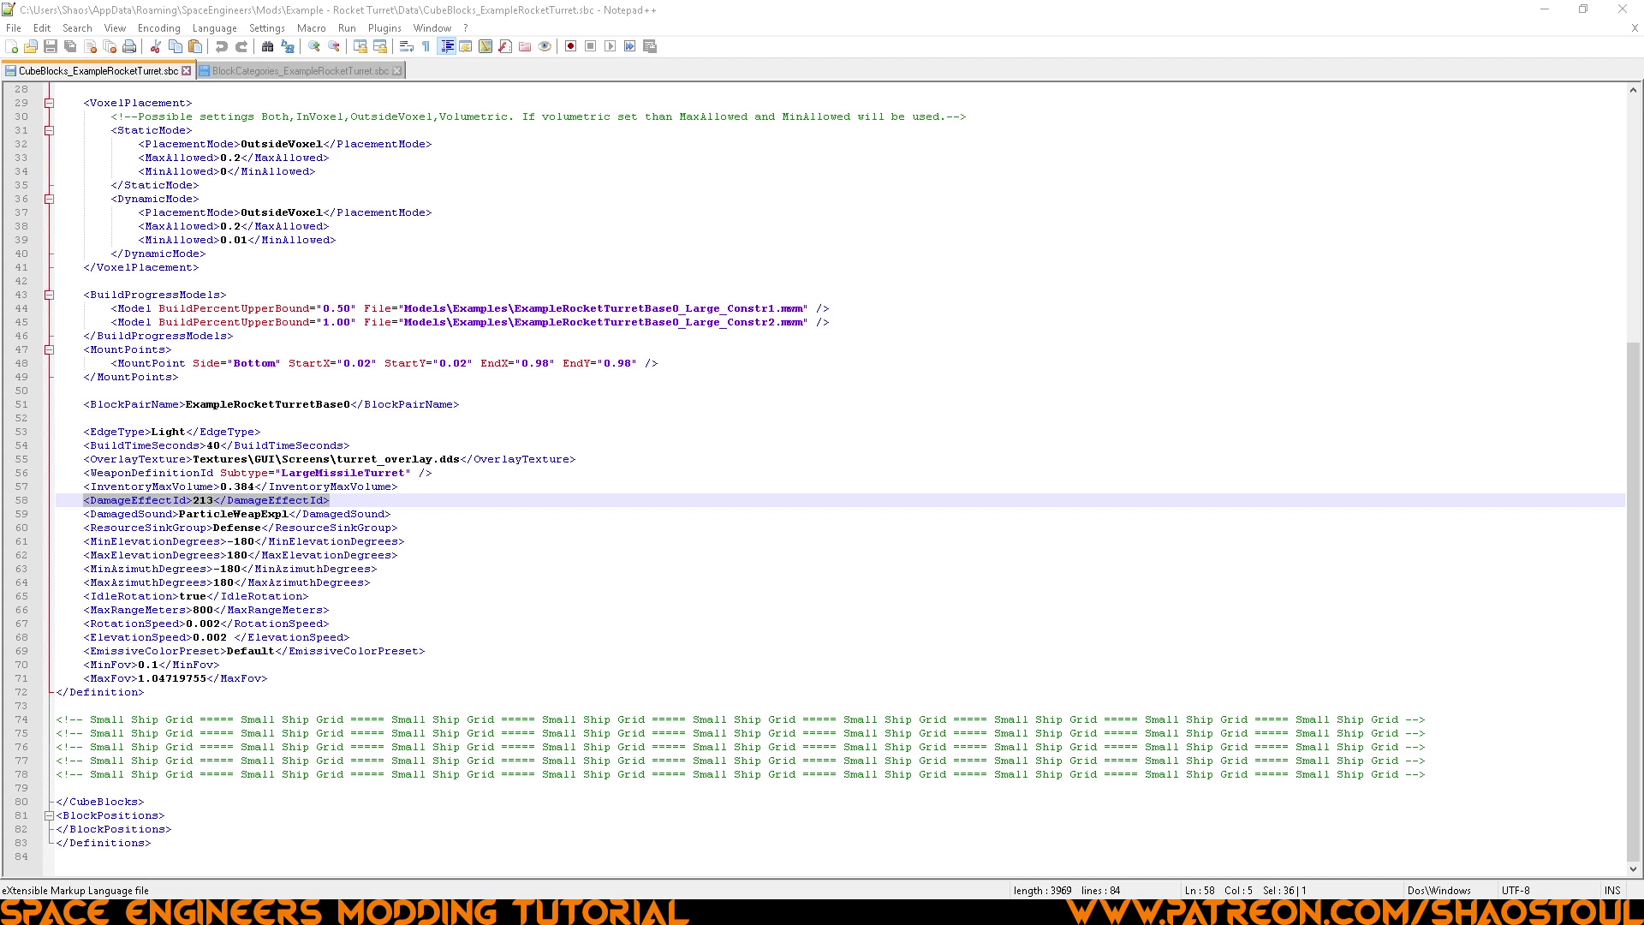
key("Down")
key("End")
key("shift+Home")
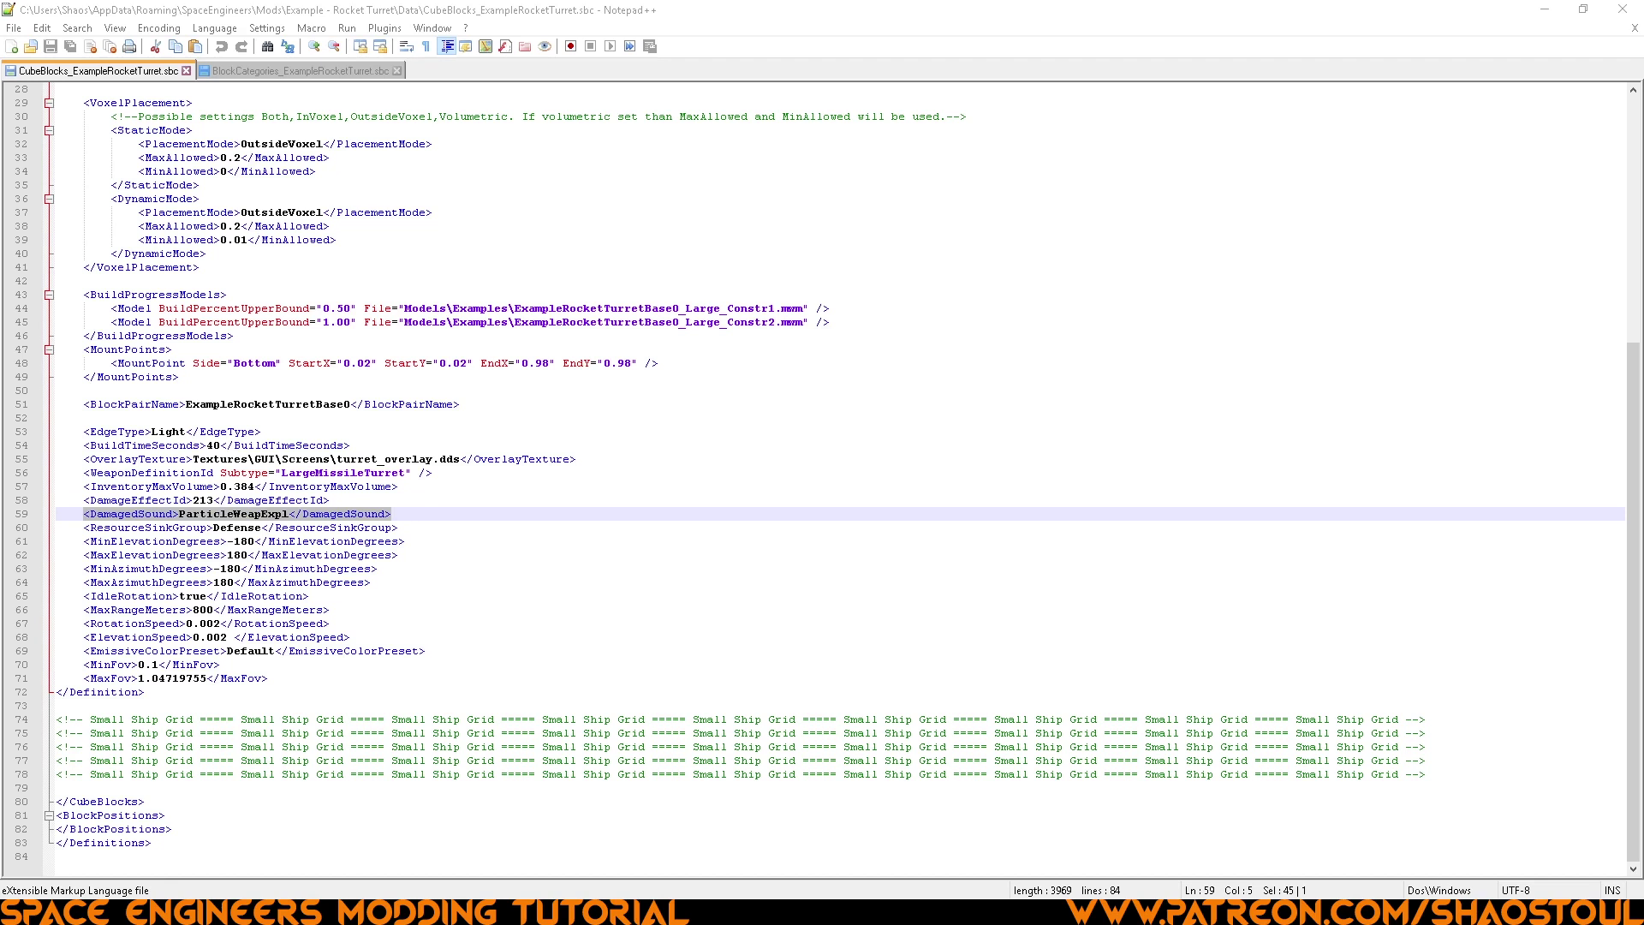
key("Down")
key("End")
key("shift+Home")
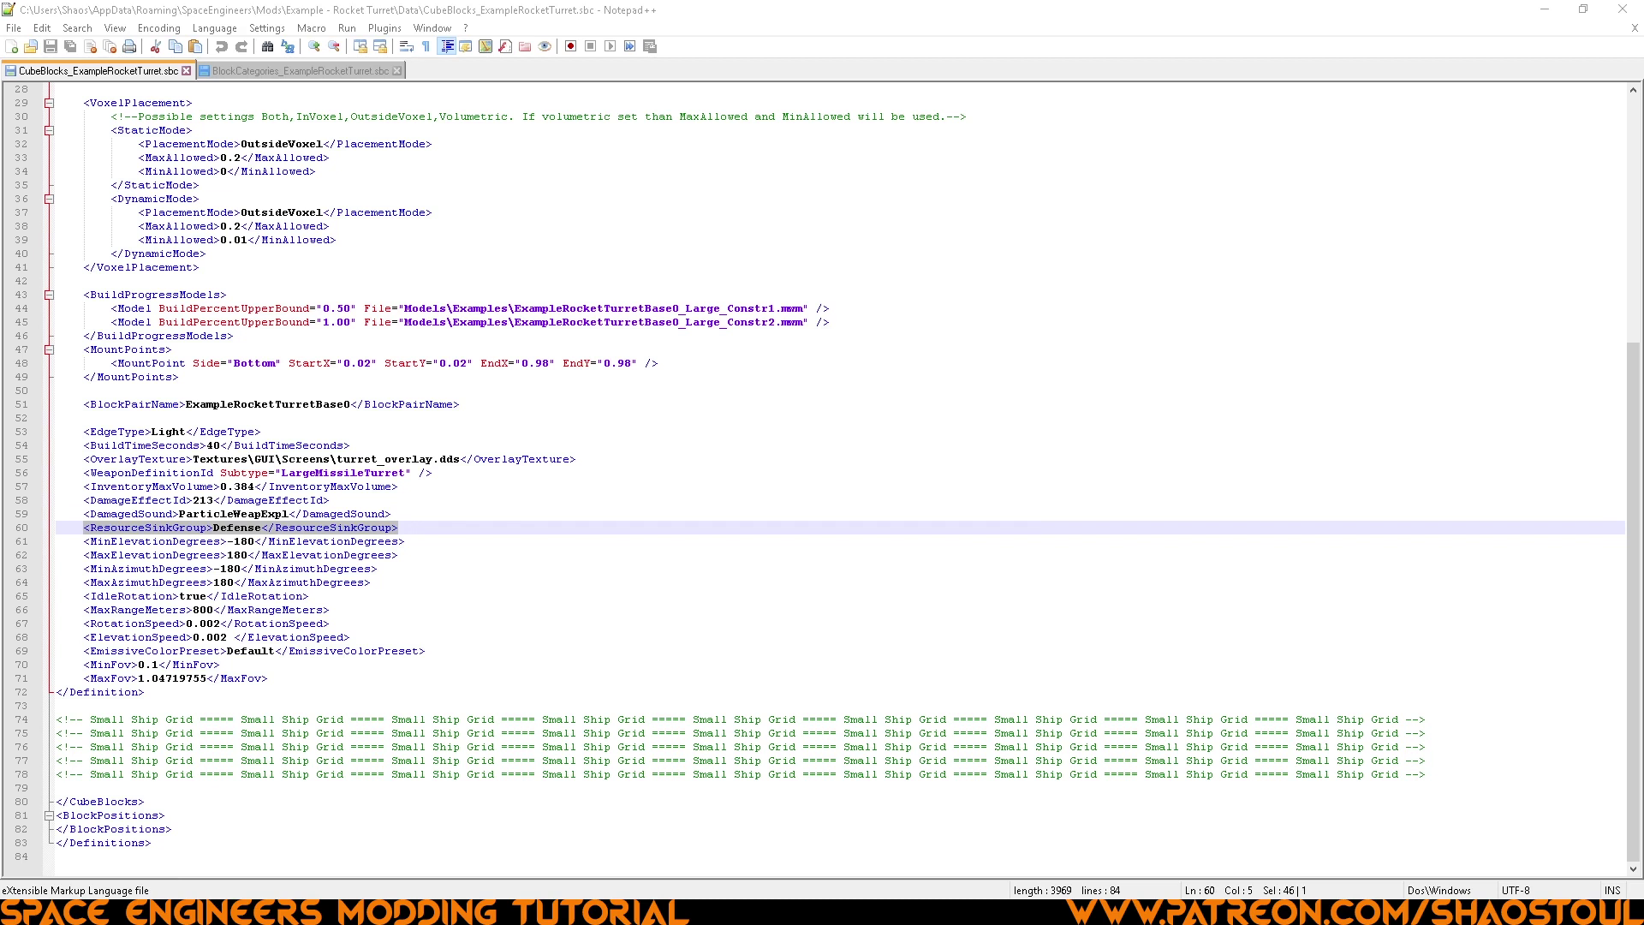
Step: Highlight the four lines with the minimum and maximum elevation and azimuth degrees to review the turret's movement limits
key("Down")
key("Down")
key("Down")
key("Down")
key("End")
key("shift+Up")
key("shift+Up")
key("shift+Up")
key("shift+Home")
key("shift+Home")
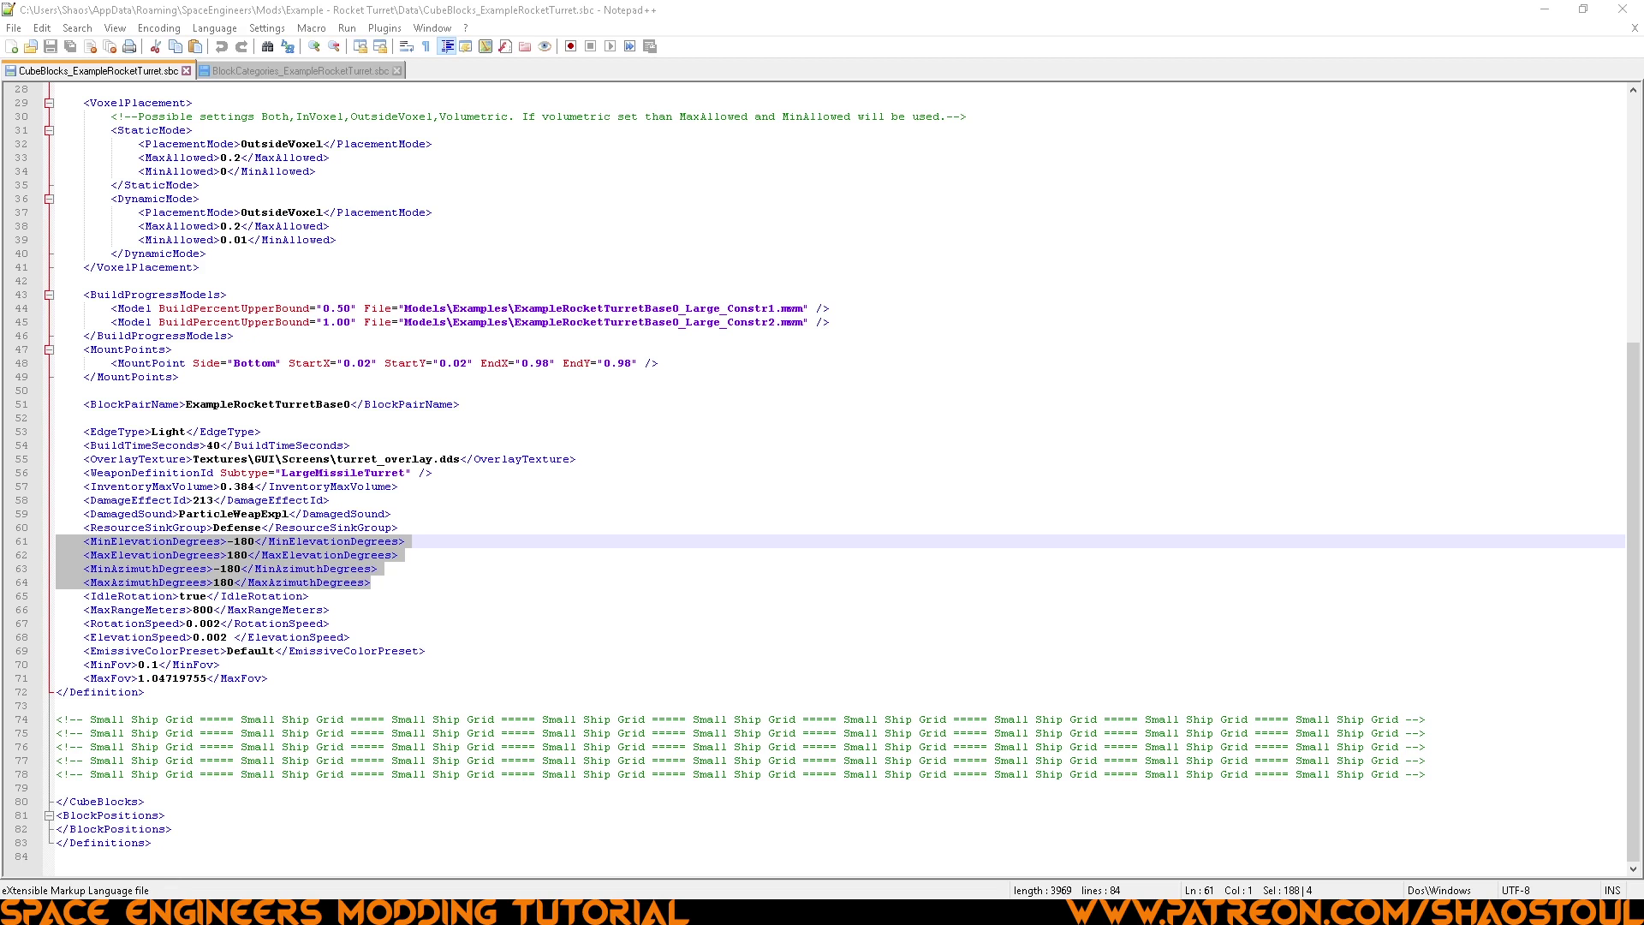
Step: Highlight in turn the IdleRotation, MaxRangeMeters, rotation and elevation speed, EmissiveColorPreset, and minimum and maximum Fov lines to review them
left_click_drag(309, 596, 83, 596)
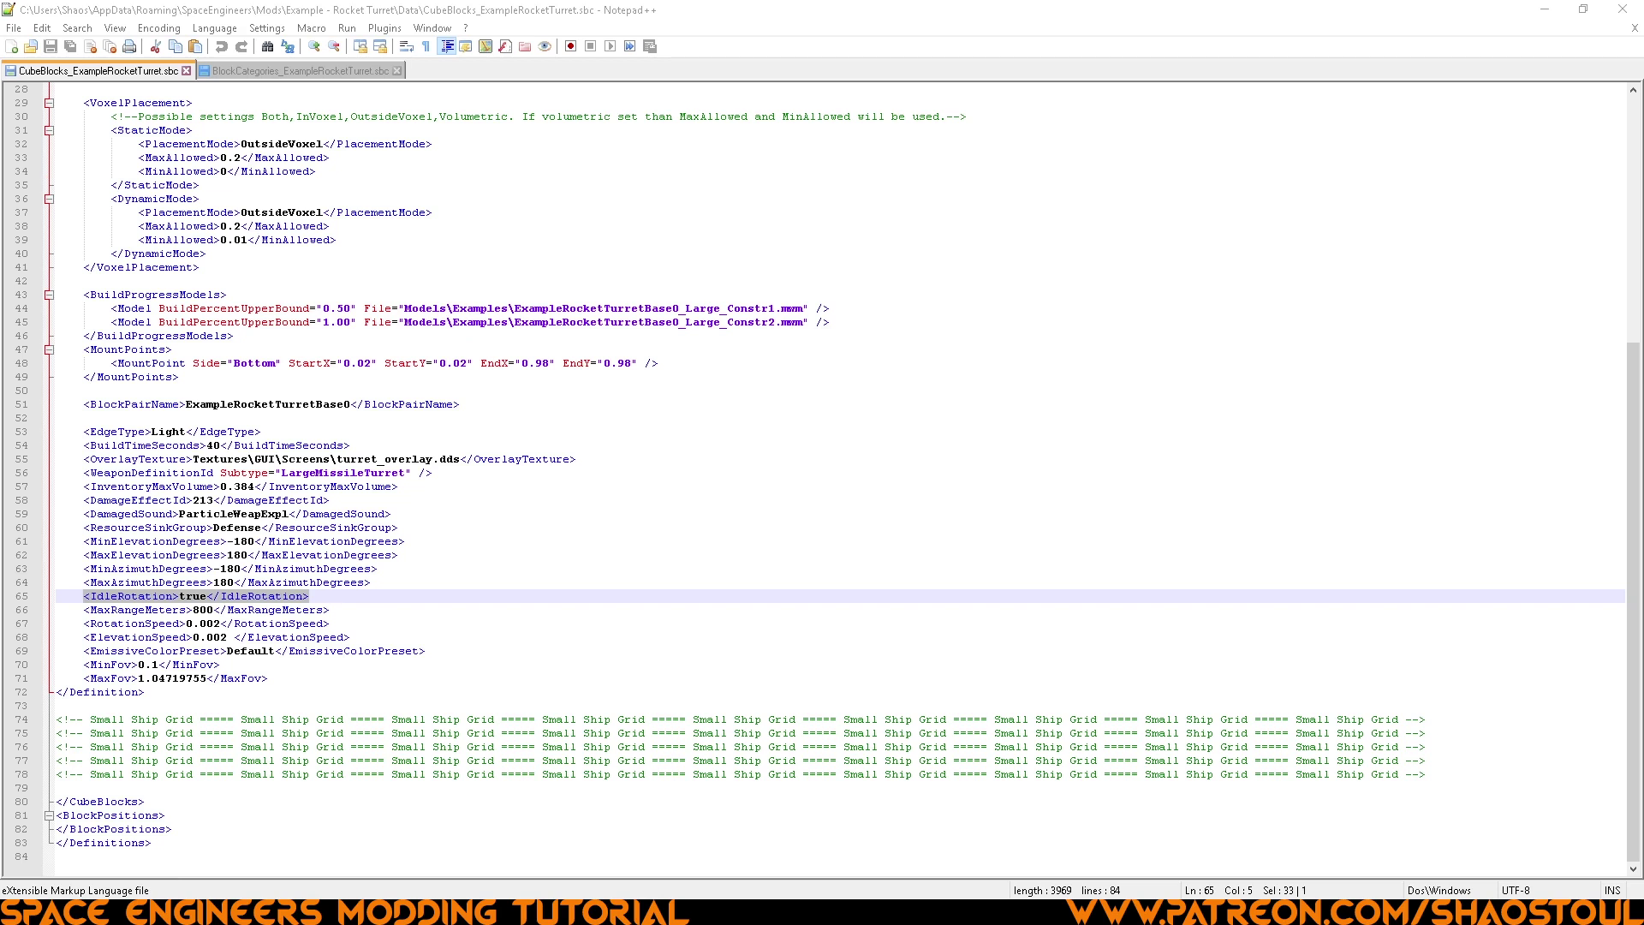
key("Down")
key("End")
key("shift+Home")
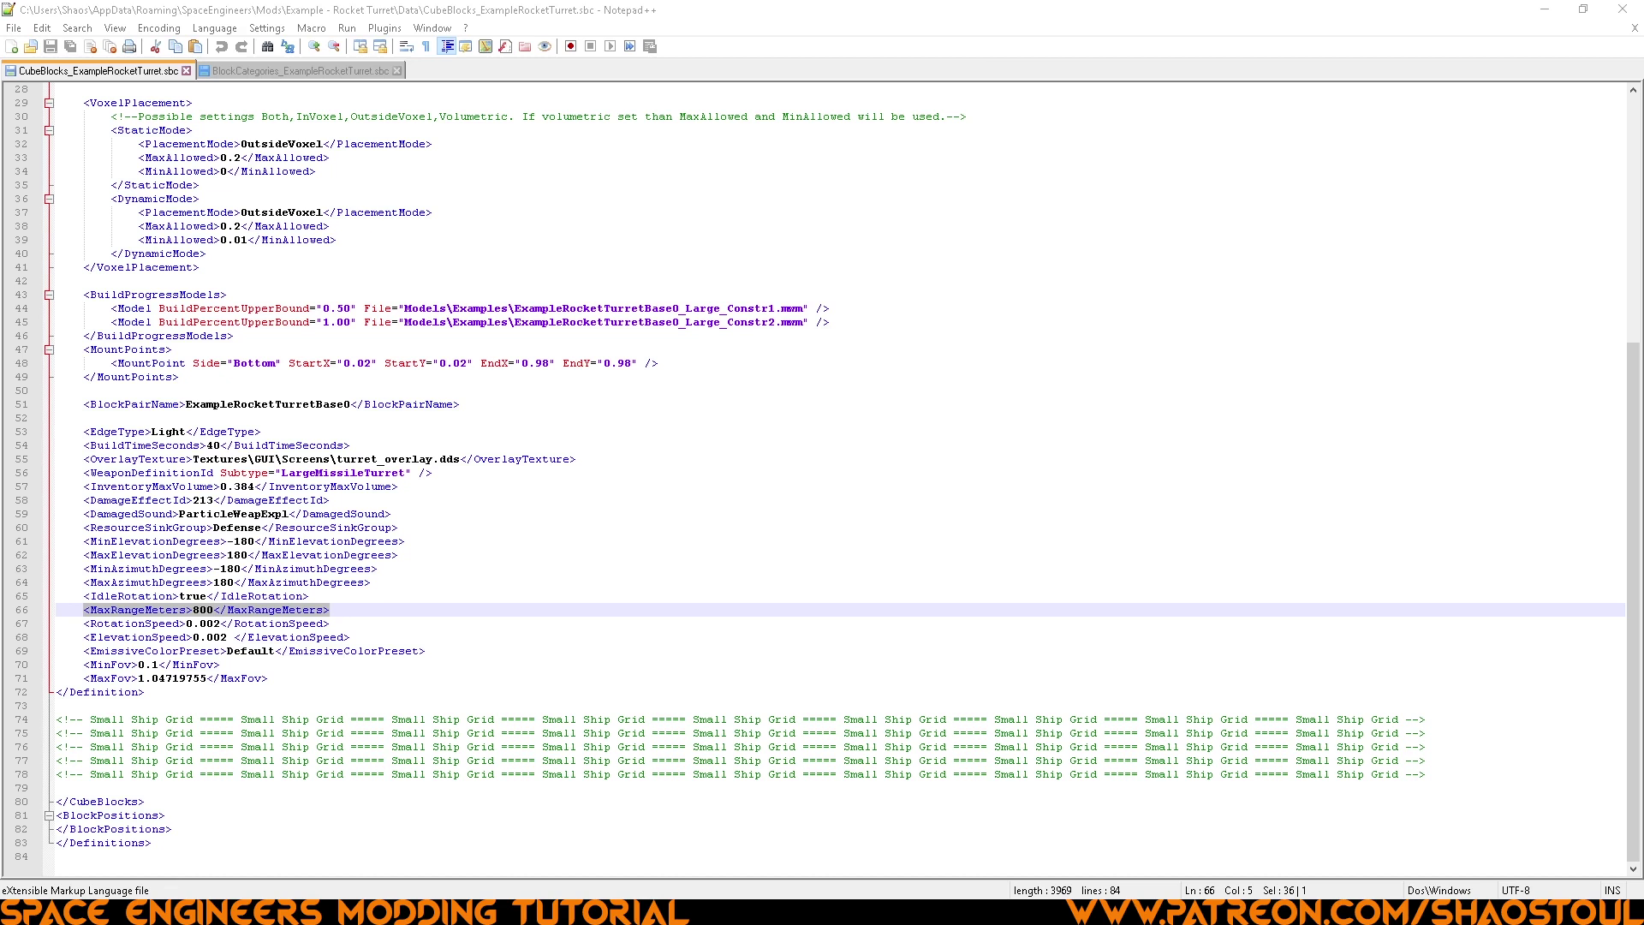
left_click_drag(351, 638, 56, 624)
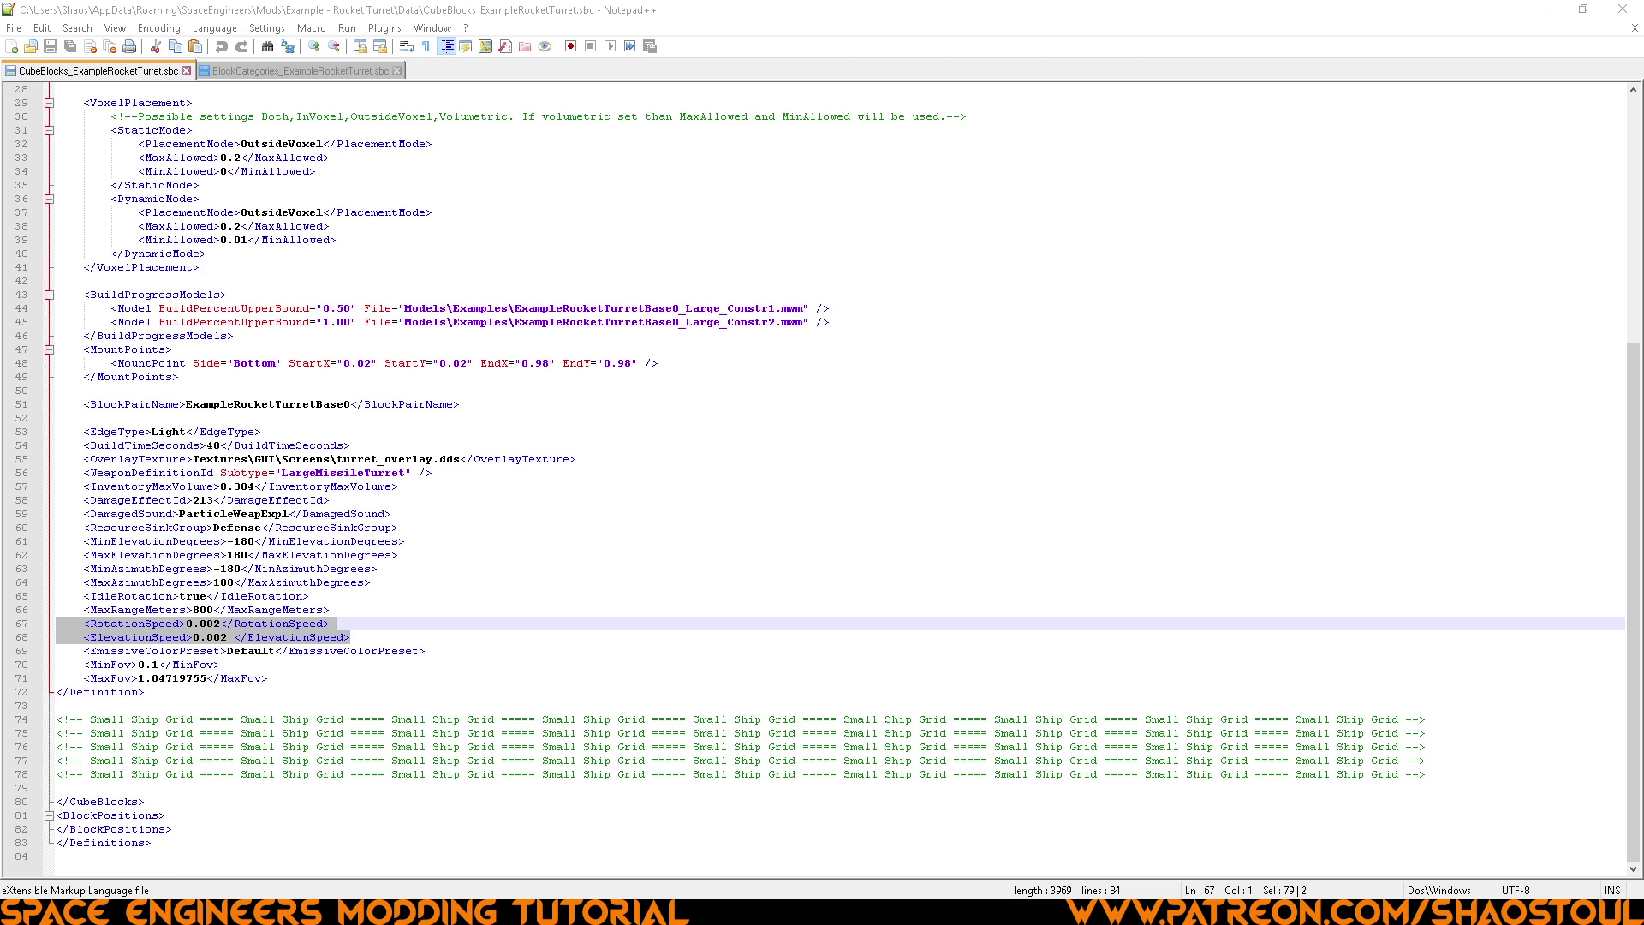
left_click_drag(426, 650, 83, 650)
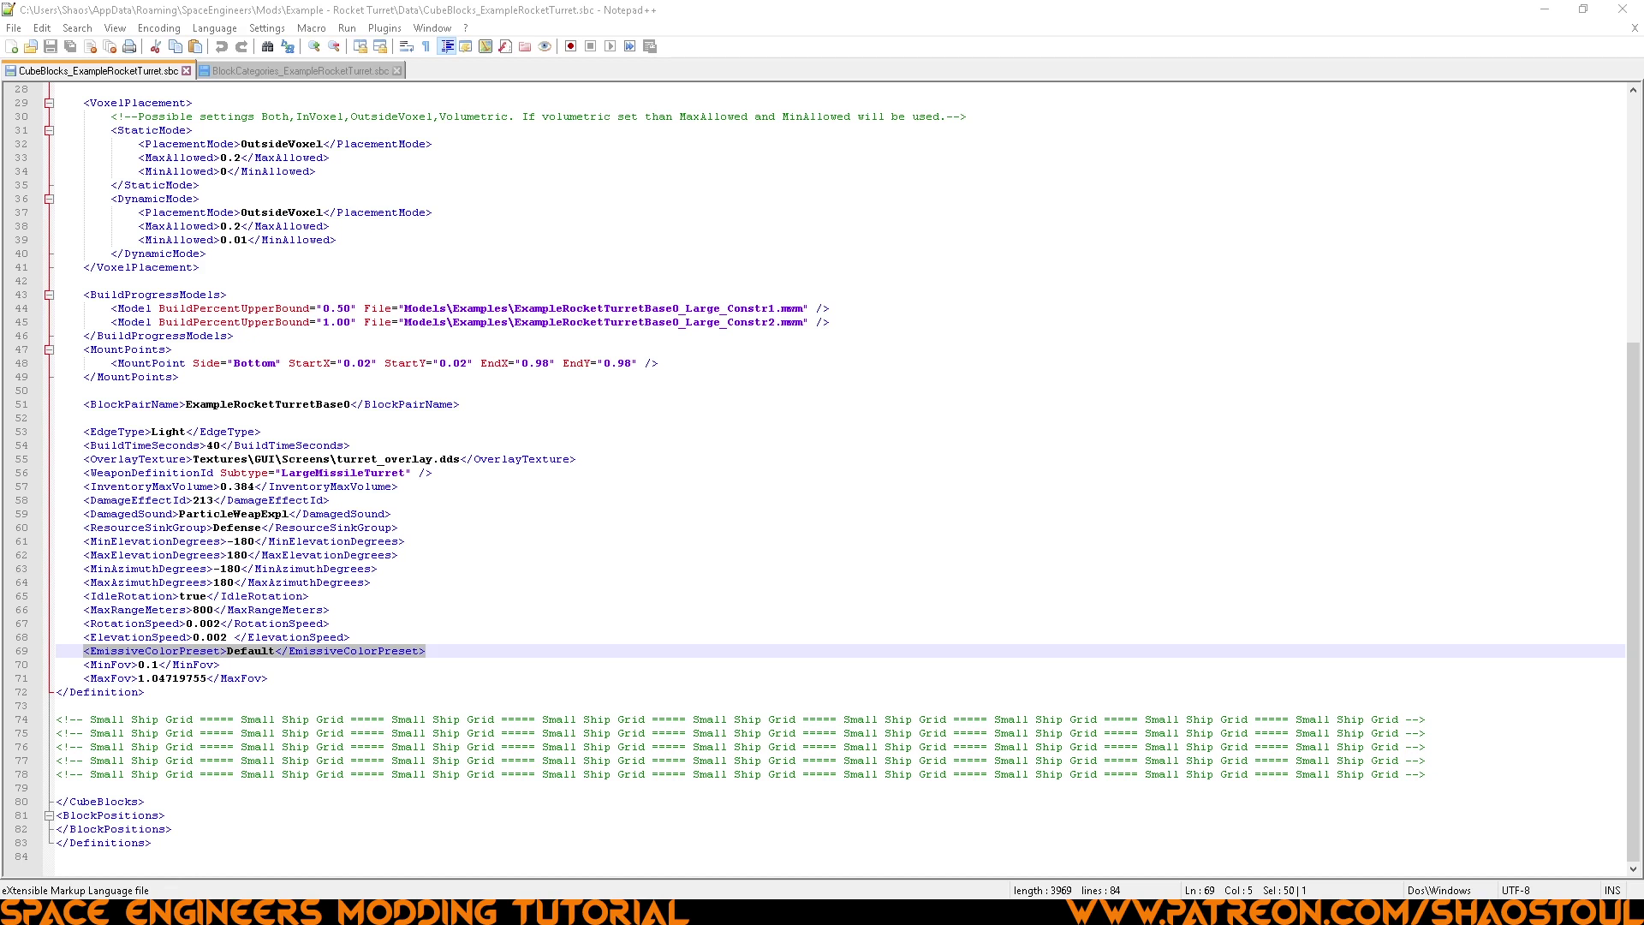
left_click_drag(269, 678, 56, 664)
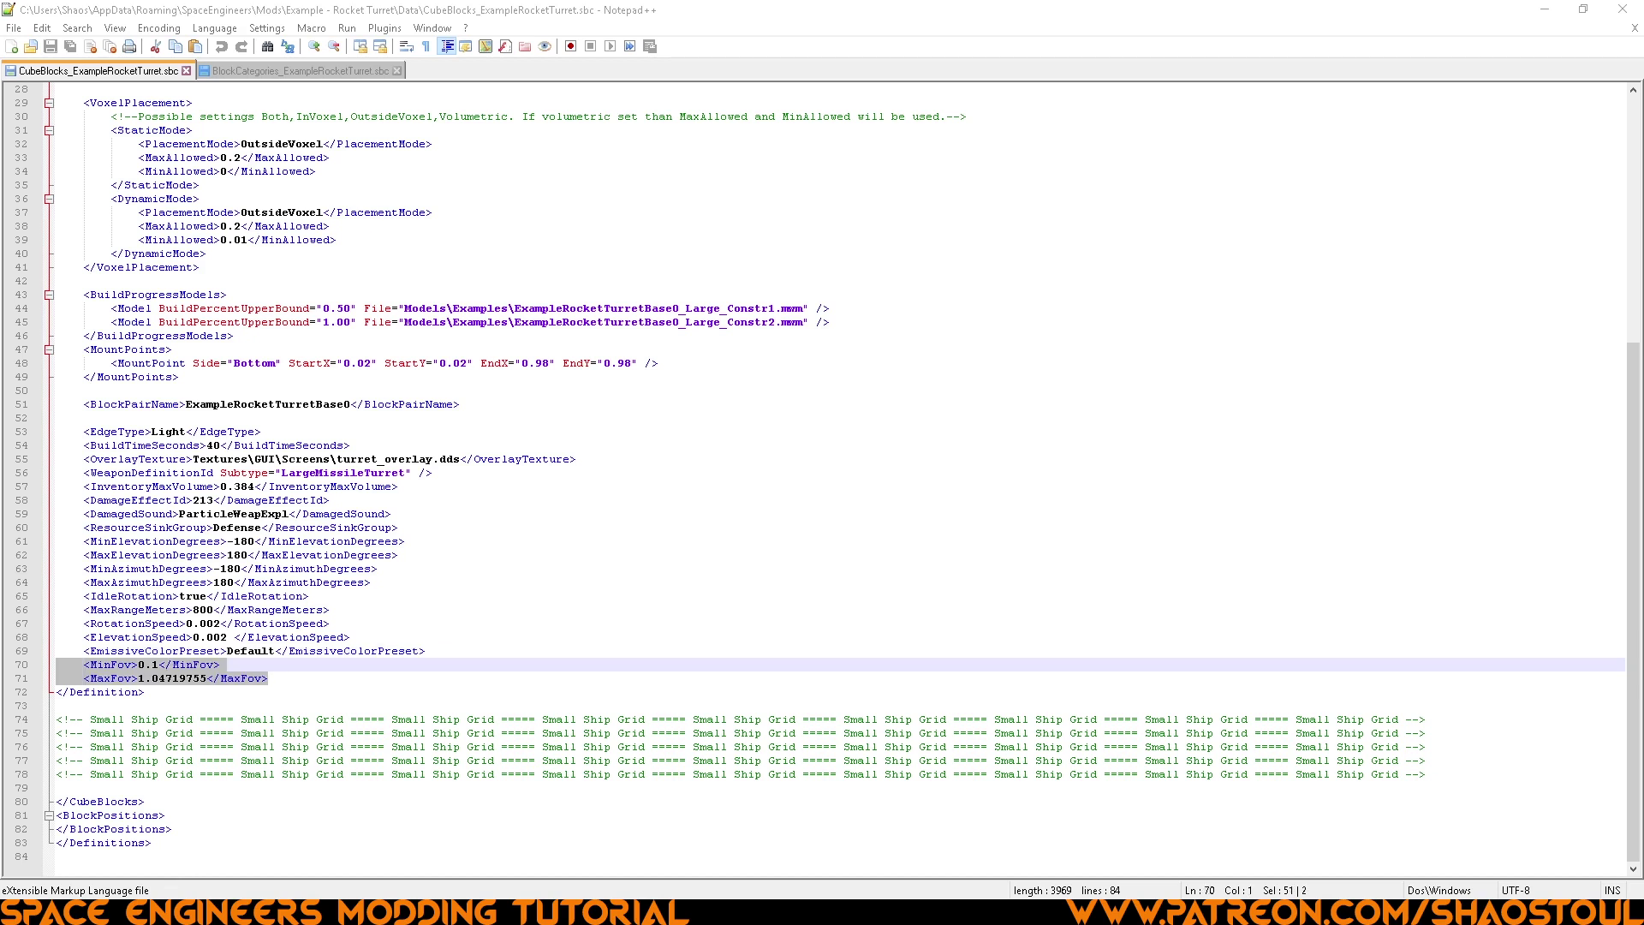